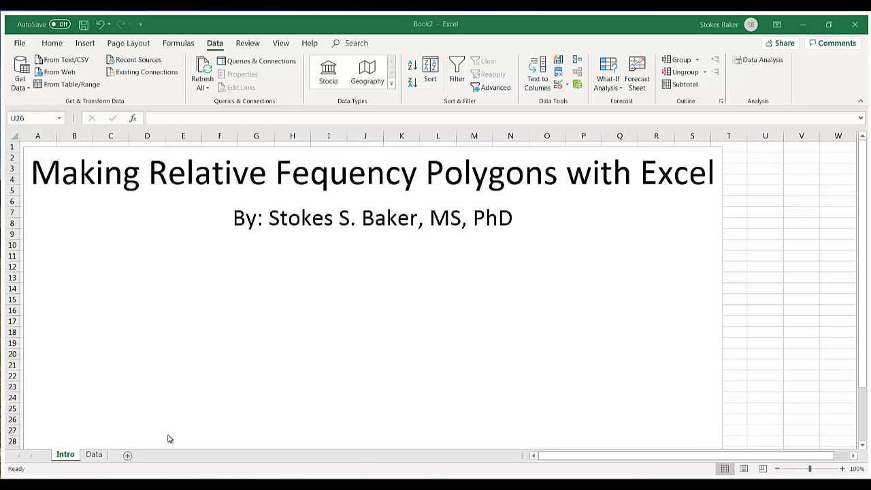
# Step: Open the Data sheet and review the Pop A and Pop B headings and the example formulas in F1:F2
pyautogui.click(98, 457)
pyautogui.click(94, 455)
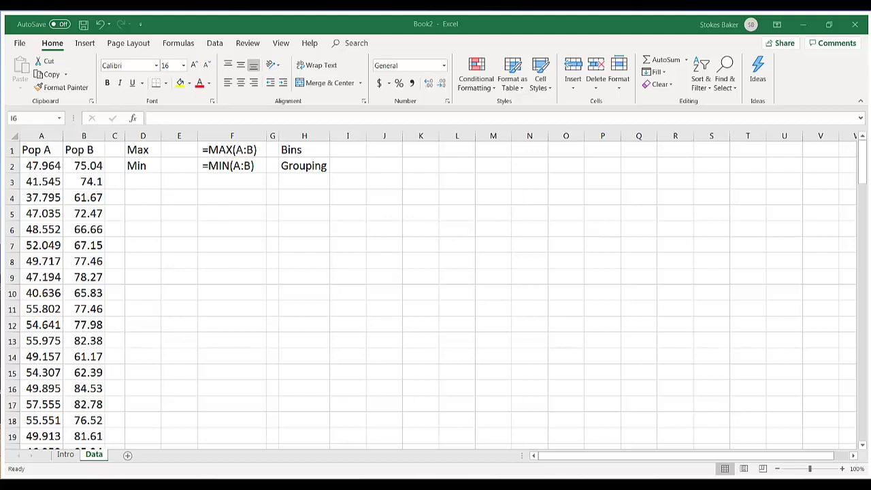
pyautogui.click(42, 146)
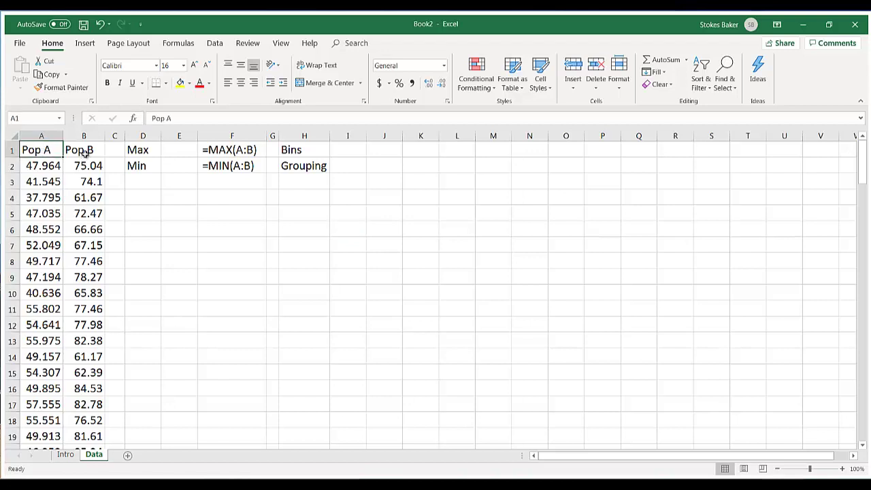
pyautogui.click(84, 154)
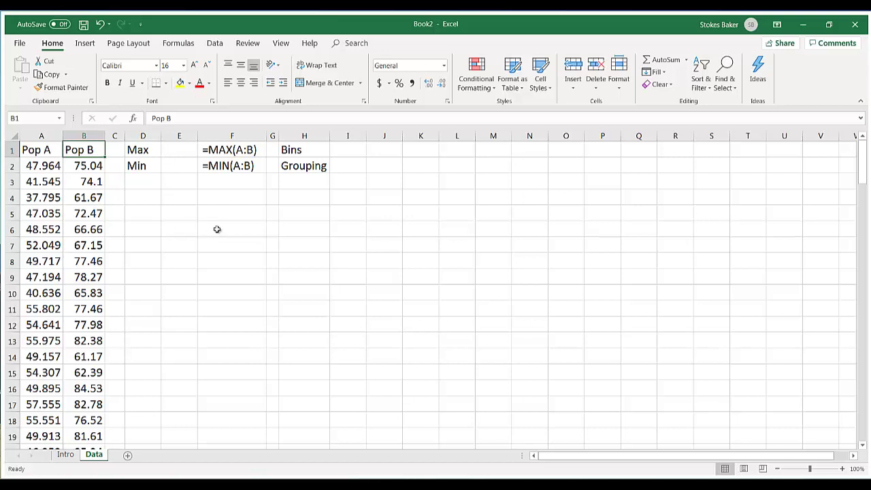
pyautogui.moveTo(229, 151); pyautogui.dragTo(229, 167)
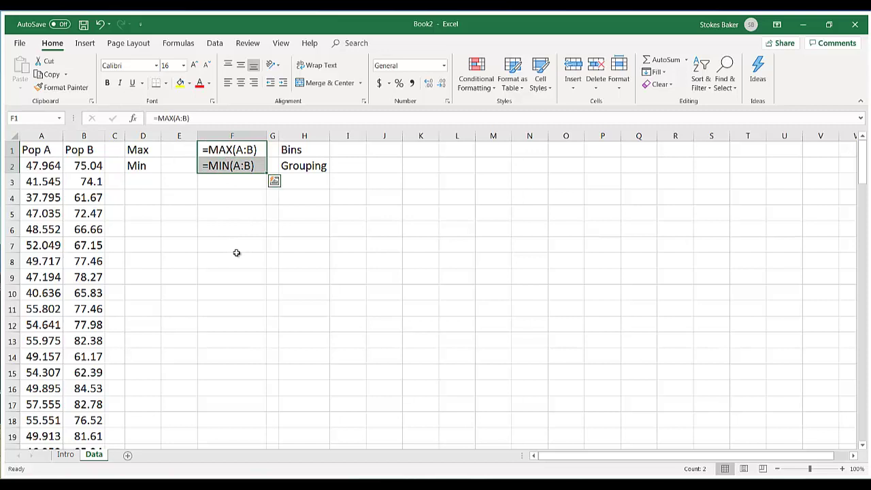
# Step: Enter =MAX(A:B) in cell E1 to calculate the maximum of both populations
pyautogui.click(174, 153)
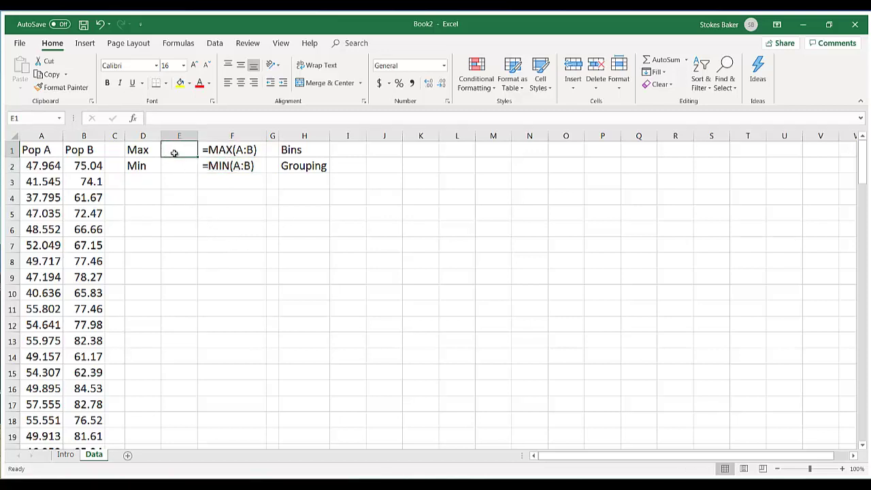
pyautogui.write('=')
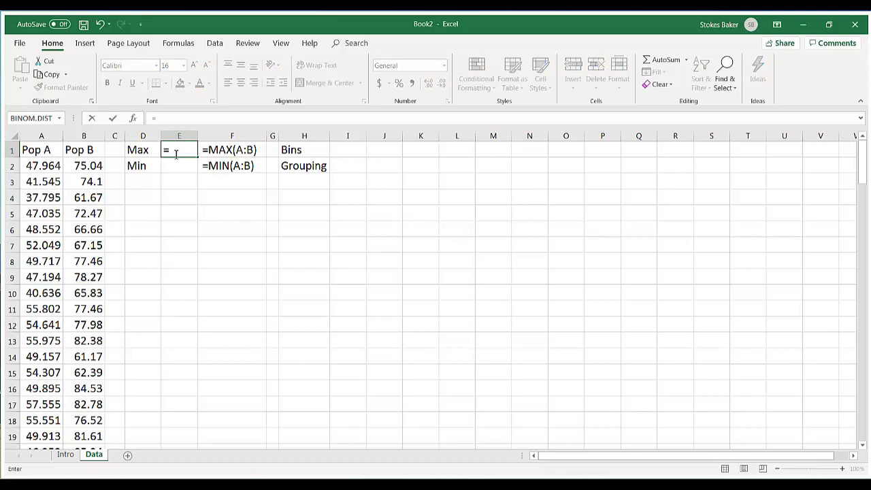
pyautogui.write('MAX(')
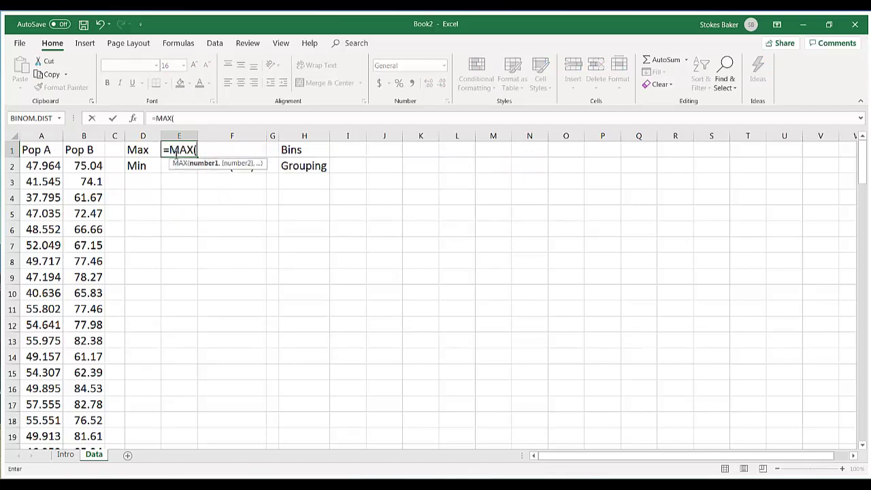
pyautogui.moveTo(40, 135); pyautogui.dragTo(84, 136)
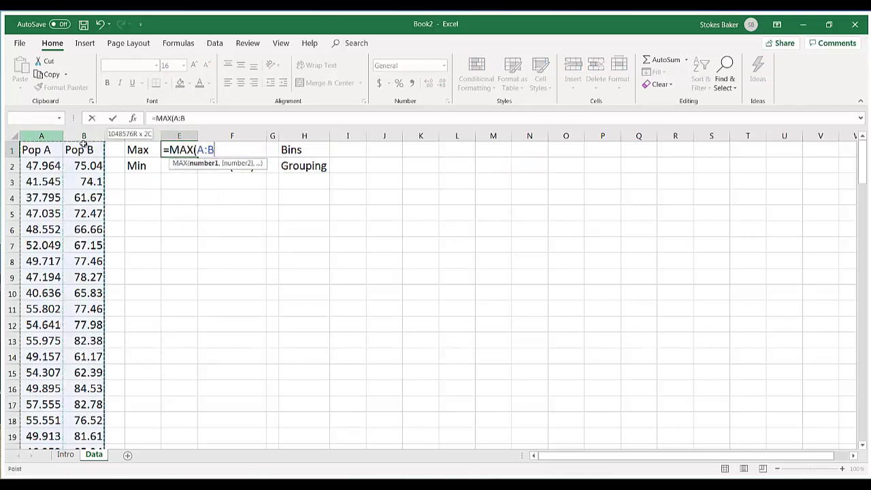
pyautogui.write(')')
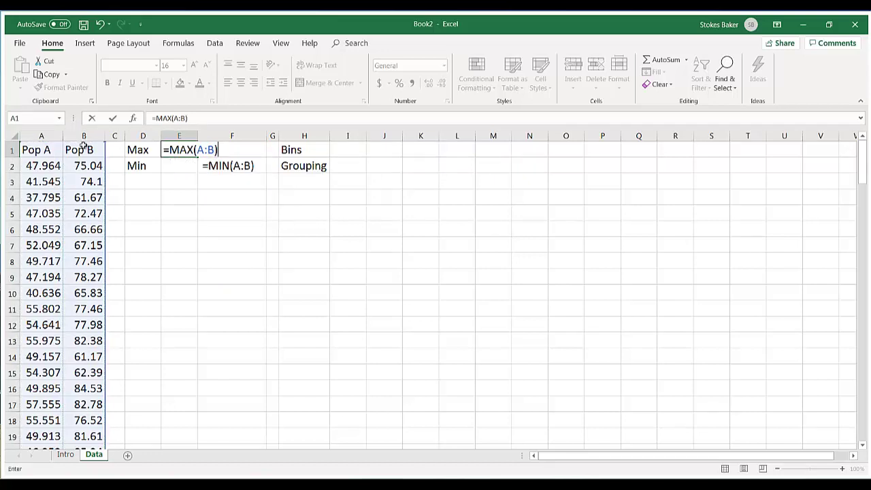
pyautogui.press('Return')
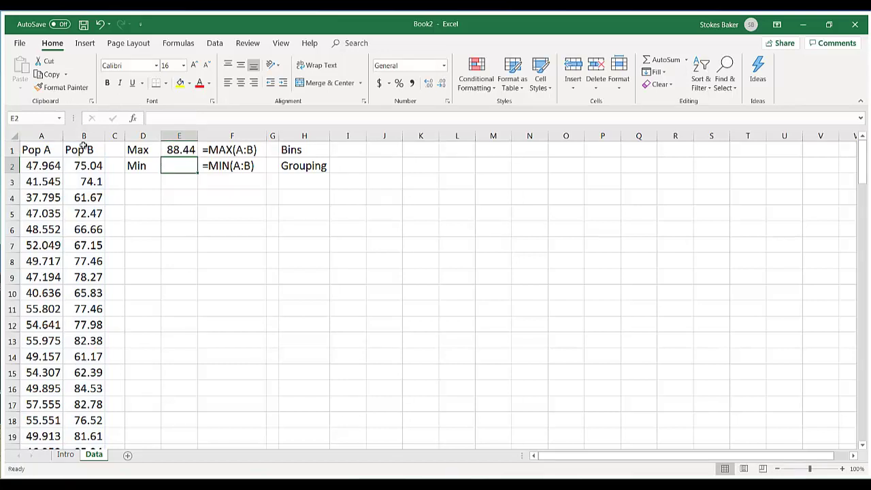
# Step: Enter =MIN(A:B) in cell E2 to calculate the minimum of both populations
pyautogui.write('=MIN(')
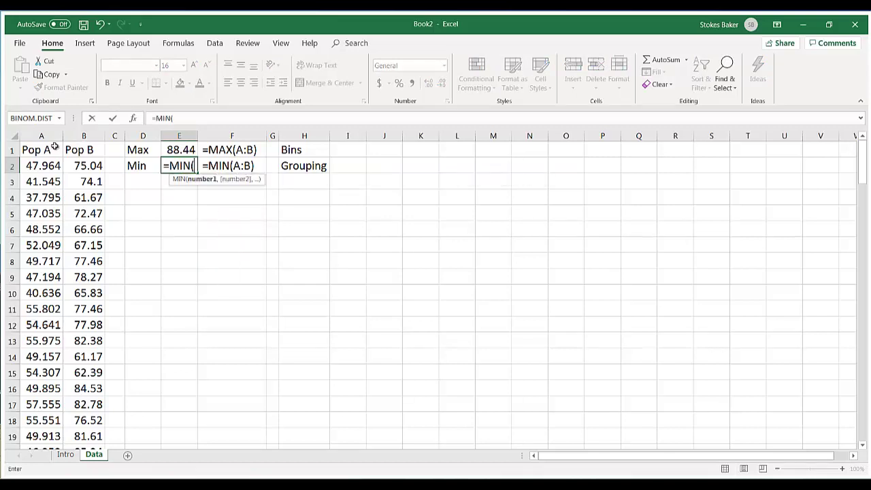
pyautogui.moveTo(56, 145); pyautogui.dragTo(82, 145)
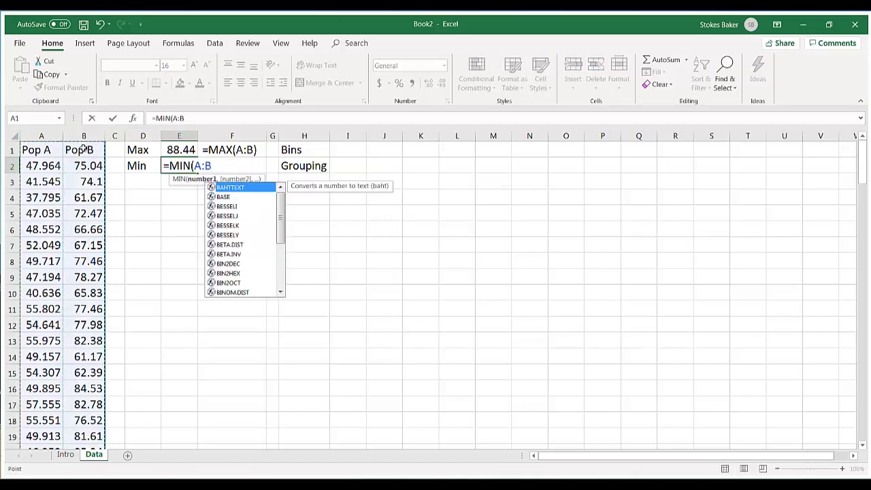
pyautogui.write(')')
pyautogui.press('Return')
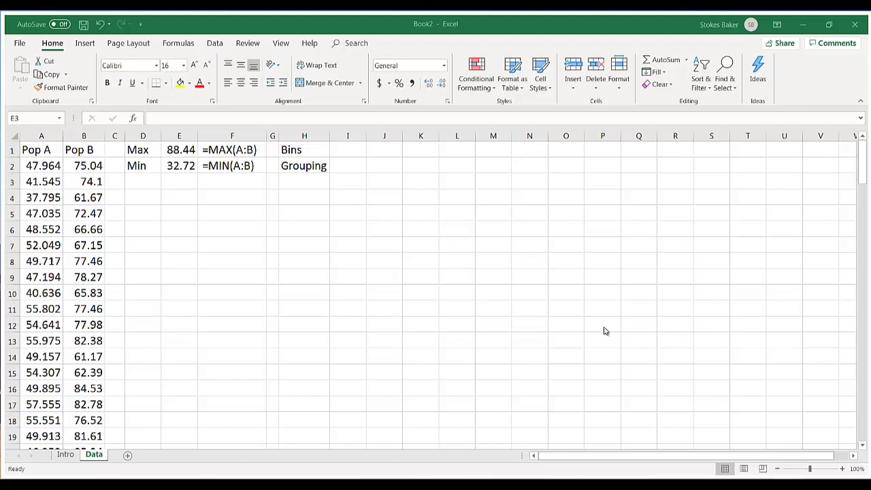
# Step: Enter 0 and 5 as the first two bin values in H3 and H4, below the Grouping heading
pyautogui.click(188, 188)
pyautogui.moveTo(178, 155); pyautogui.dragTo(179, 167)
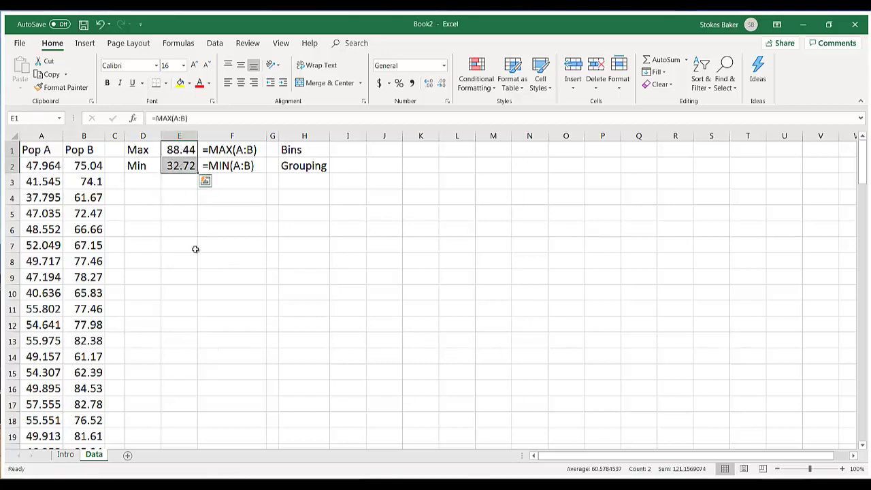
pyautogui.click(294, 188)
pyautogui.write('0')
pyautogui.press('Return')
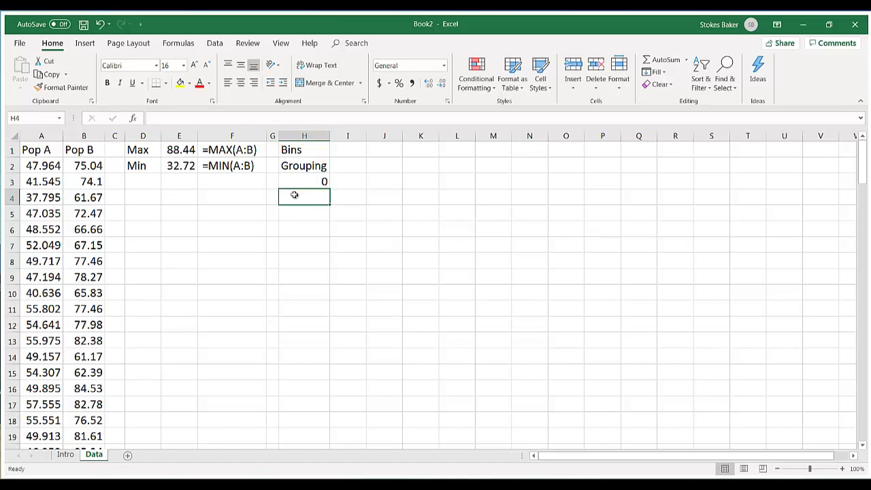
pyautogui.write('5')
pyautogui.click(320, 242)
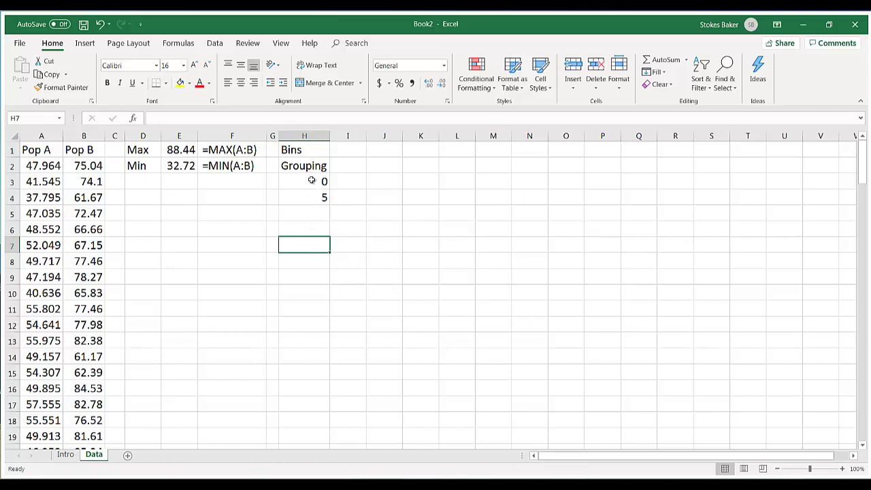
# Step: Extend the bin series from H3:H4 down to H23 in increments of 5, ending at 100
pyautogui.moveTo(313, 180); pyautogui.dragTo(313, 198)
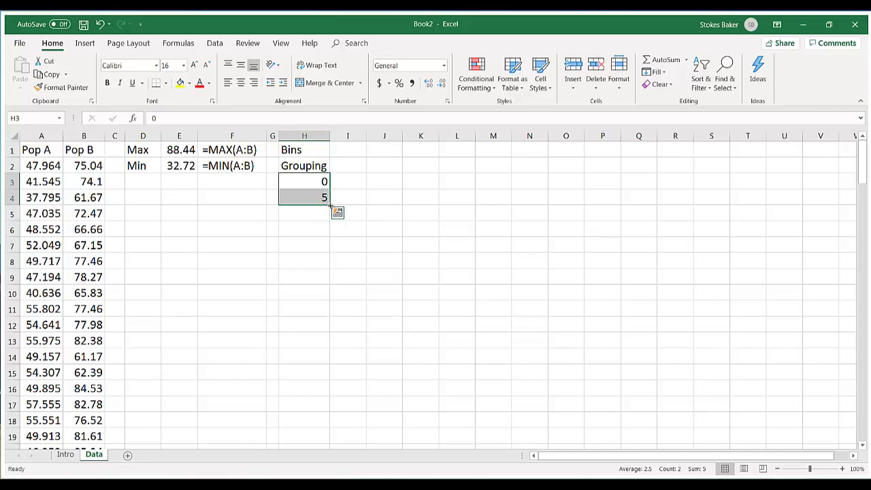
pyautogui.moveTo(330, 204); pyautogui.dragTo(337, 411)
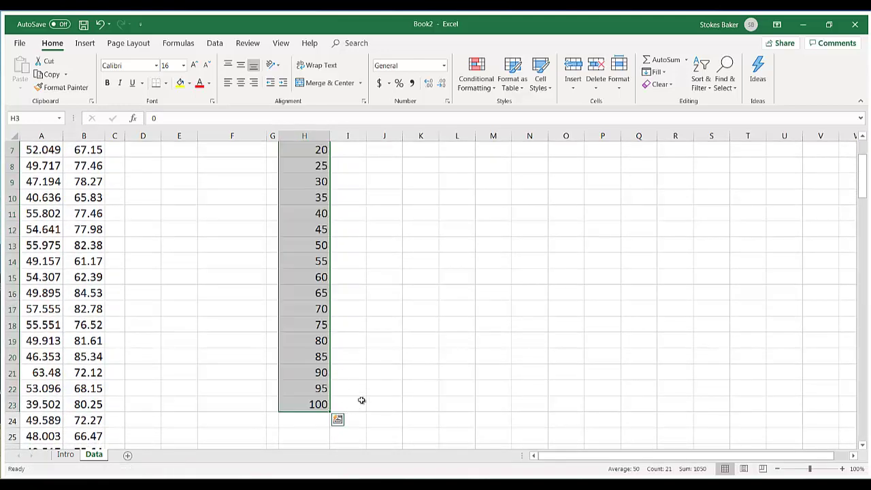
pyautogui.scroll(2, 361, 400)
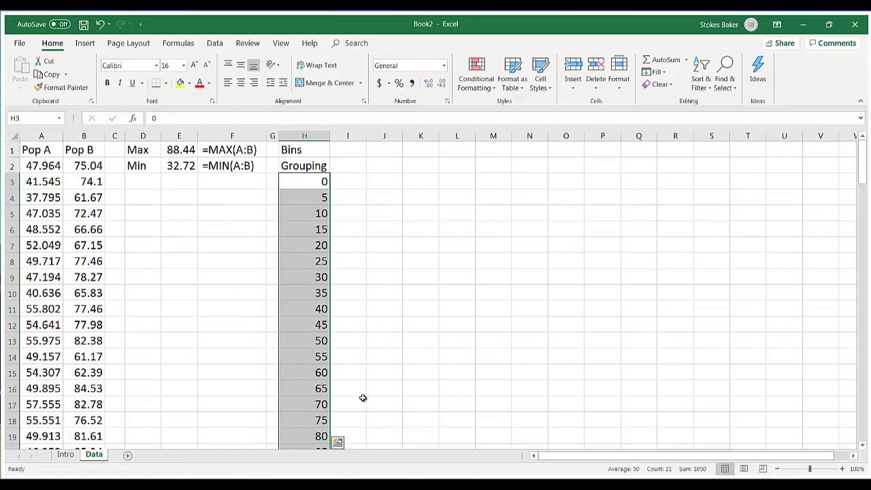
pyautogui.click(323, 169)
pyautogui.click(303, 149)
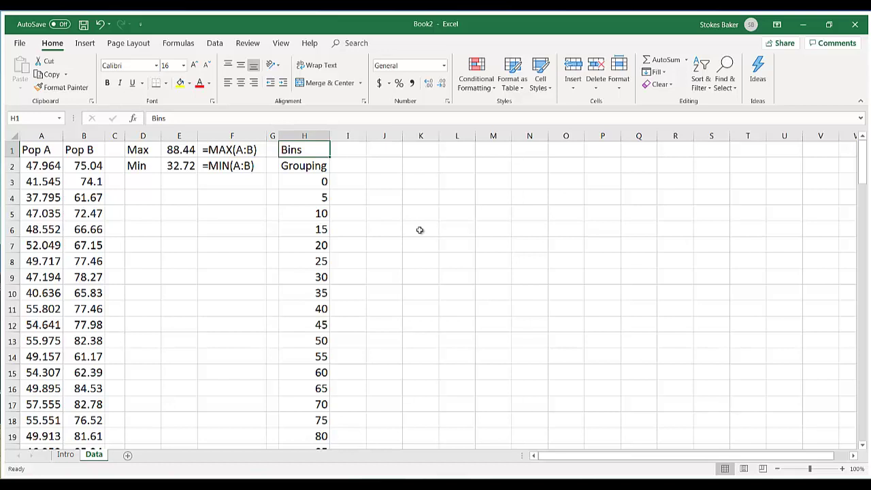
# Step: Start the Histogram analysis tool and set its input range to the Pop A column, $A:$A
pyautogui.click(215, 45)
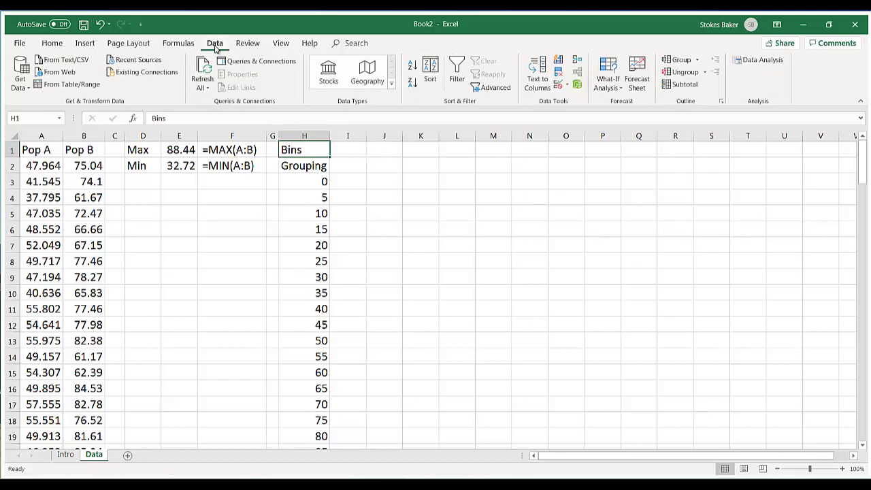
pyautogui.click(774, 63)
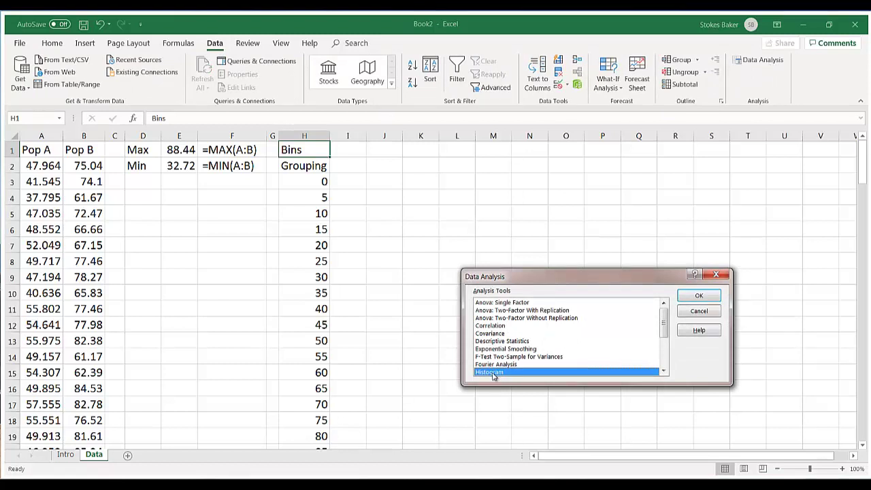
pyautogui.click(696, 296)
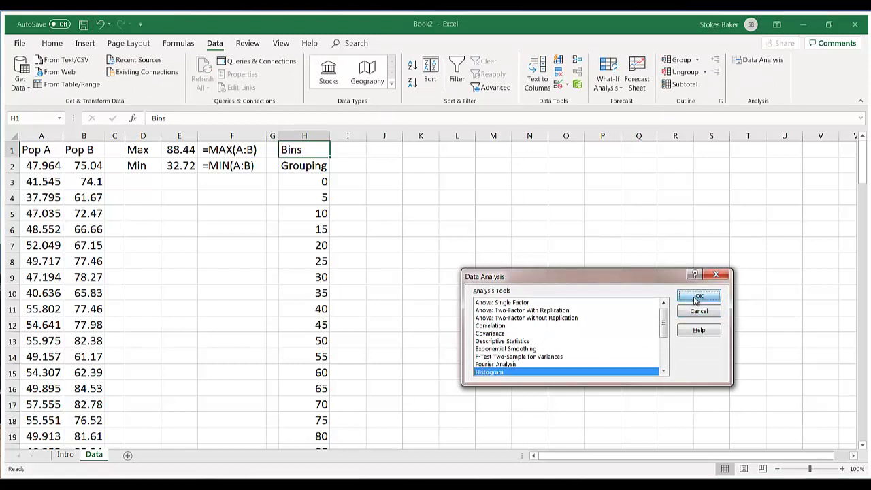
pyautogui.moveTo(571, 247); pyautogui.dragTo(493, 160)
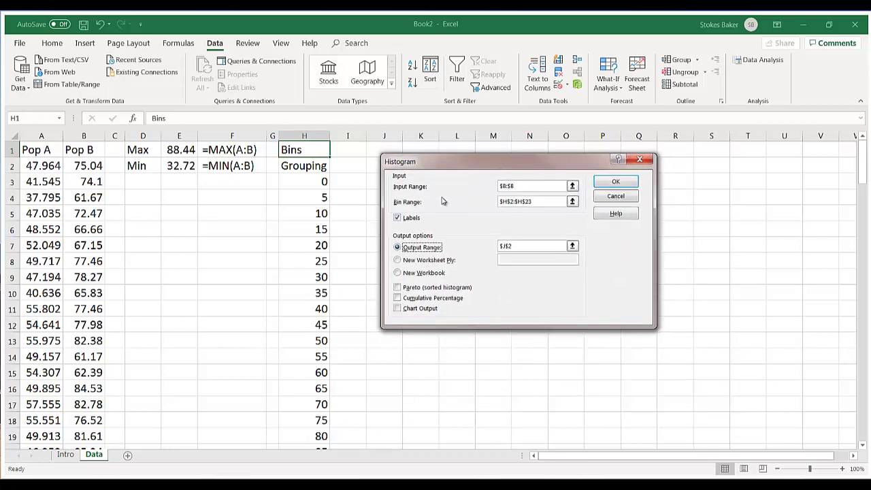
pyautogui.click(573, 186)
pyautogui.click(42, 134)
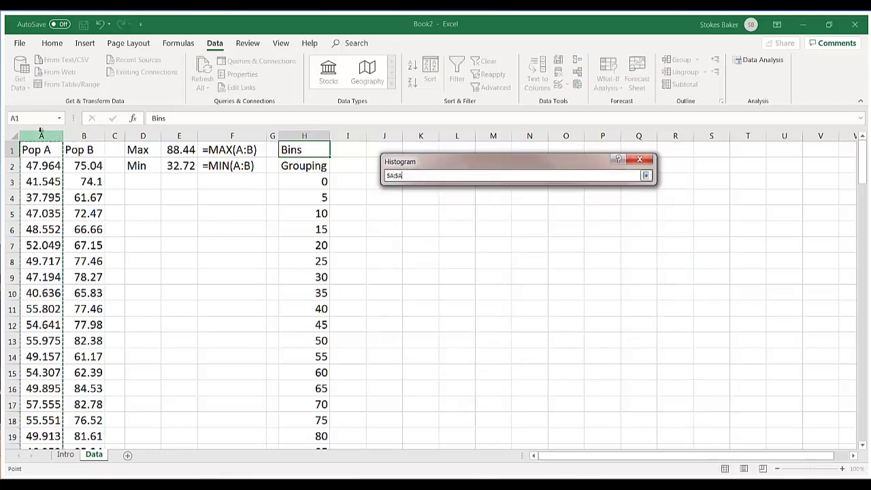
pyautogui.click(647, 176)
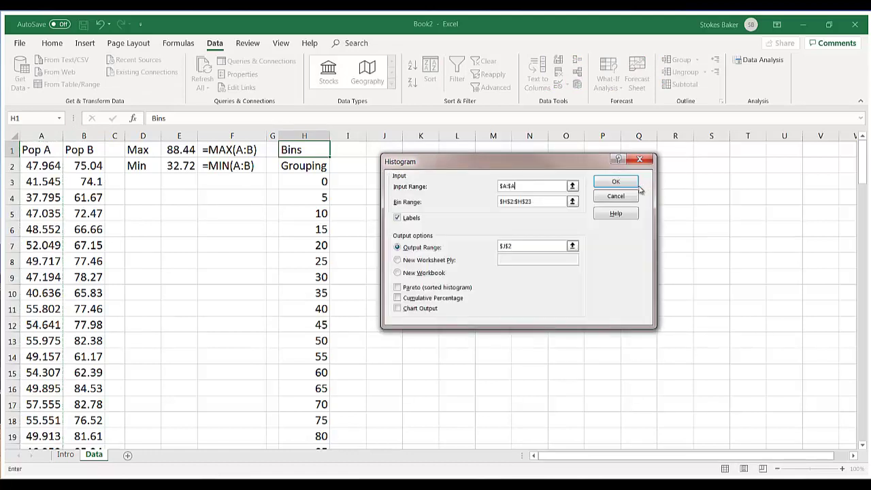
# Step: Run the histogram with Labels kept on, the output range set to $I$2, and Chart Output enabled
pyautogui.click(397, 220)
pyautogui.click(397, 218)
pyautogui.click(574, 246)
pyautogui.click(346, 166)
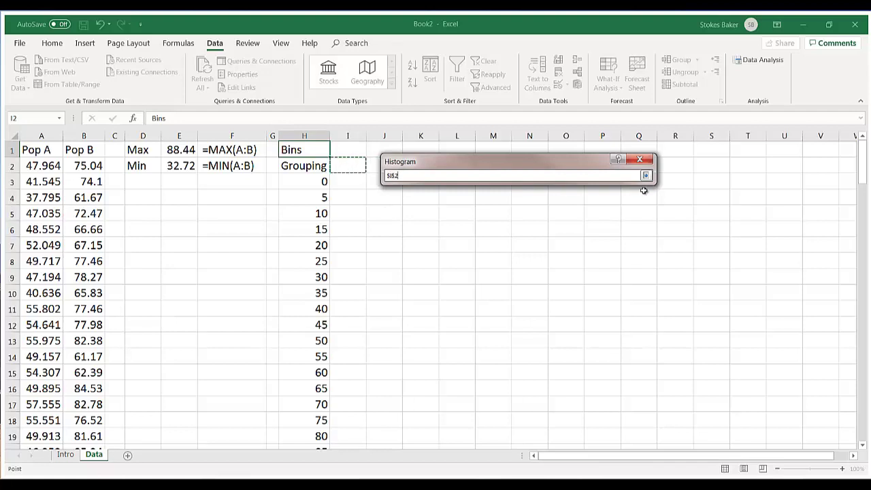
pyautogui.click(646, 175)
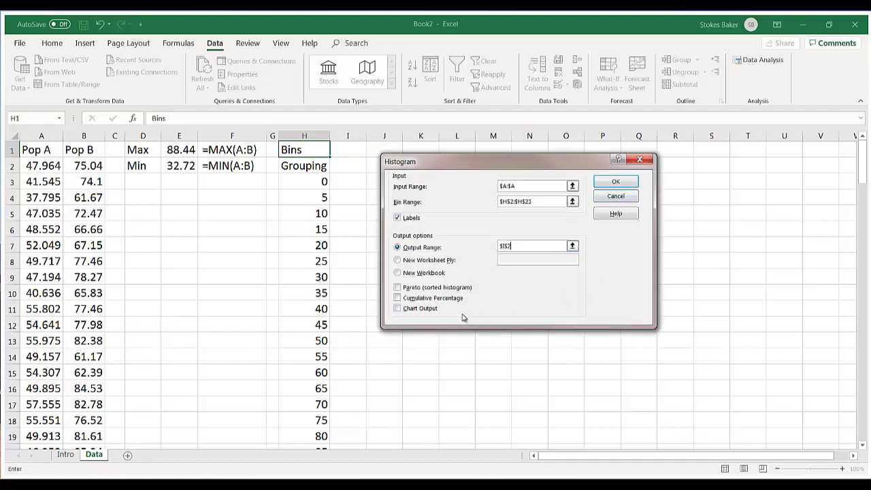
pyautogui.click(399, 309)
pyautogui.click(616, 182)
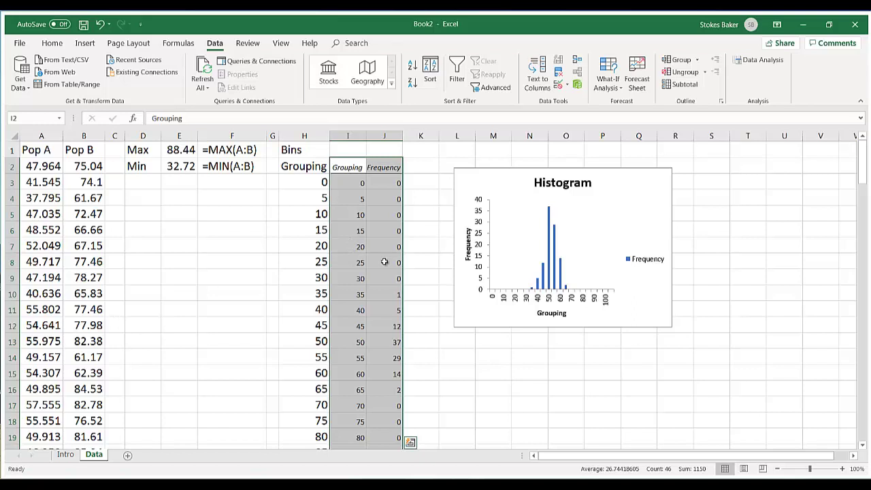
# Step: Delete the generated histogram chart and set the font size of the Grouping and Frequency output table to 16
pyautogui.click(611, 325)
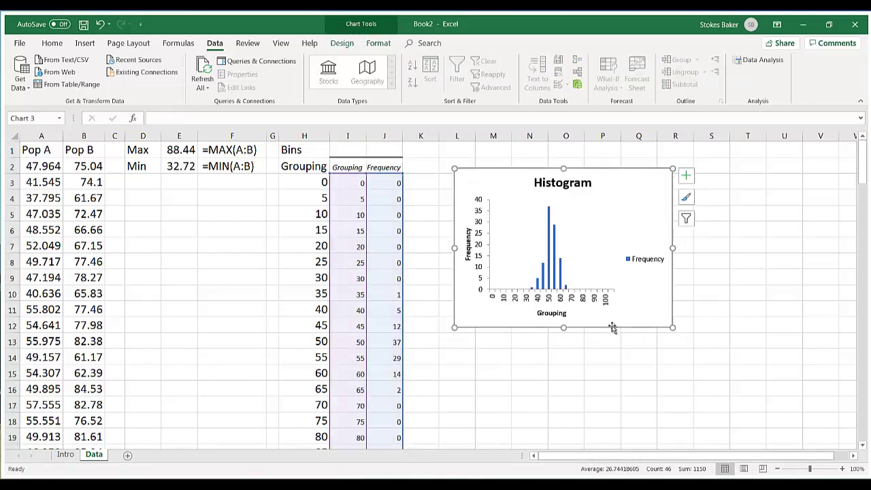
pyautogui.press('Delete')
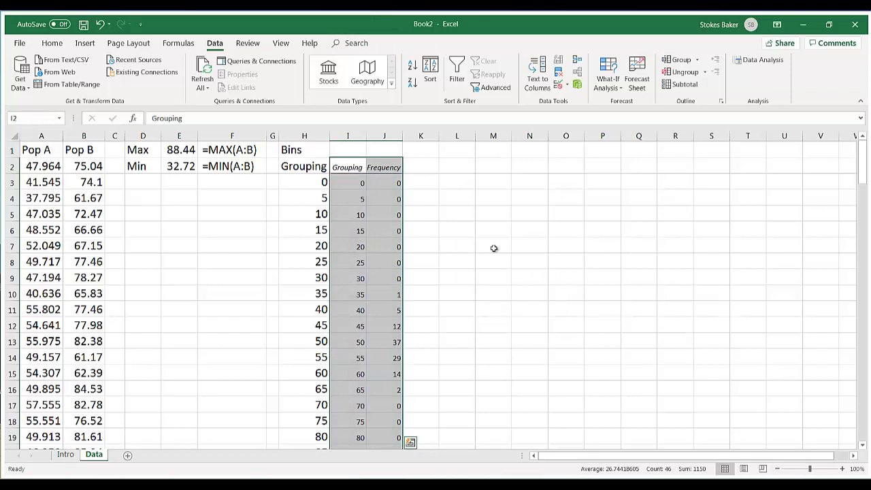
pyautogui.click(52, 43)
pyautogui.click(183, 66)
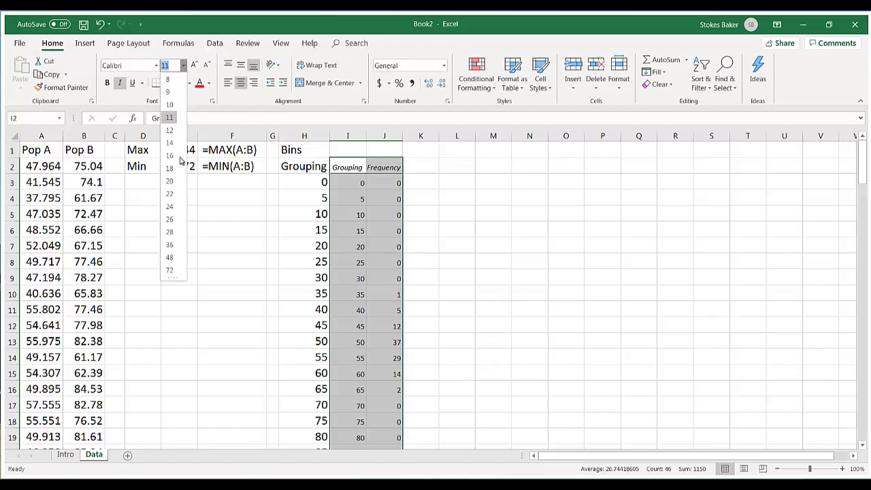
pyautogui.click(178, 155)
pyautogui.click(493, 260)
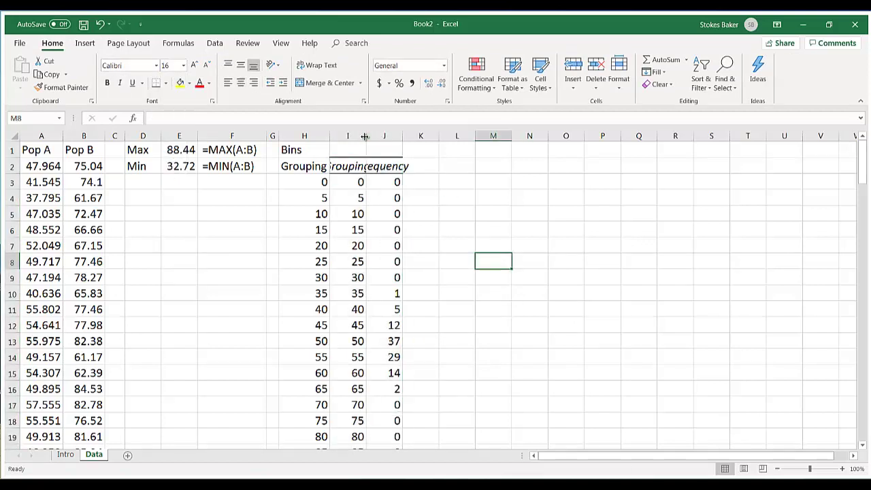
# Step: Fit the widths of columns I and J to their contents and select the Frequency heading in J2
pyautogui.doubleClick(366, 136)
pyautogui.doubleClick(428, 137)
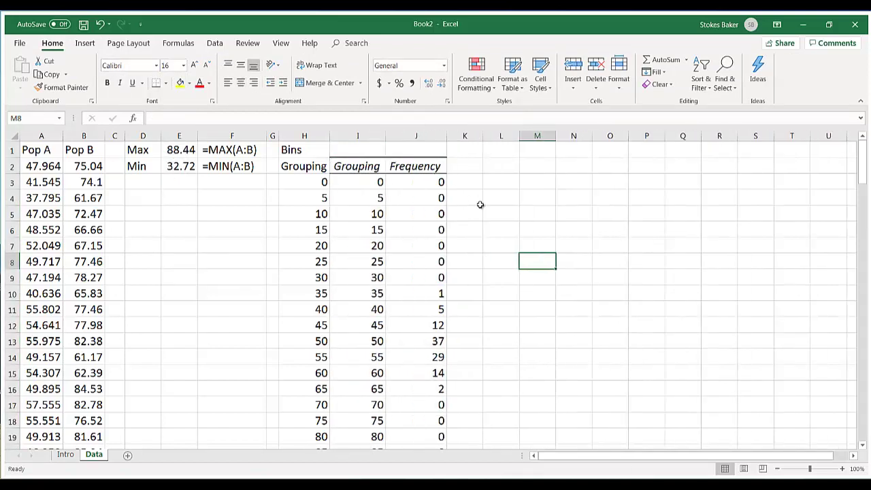
pyautogui.click(413, 171)
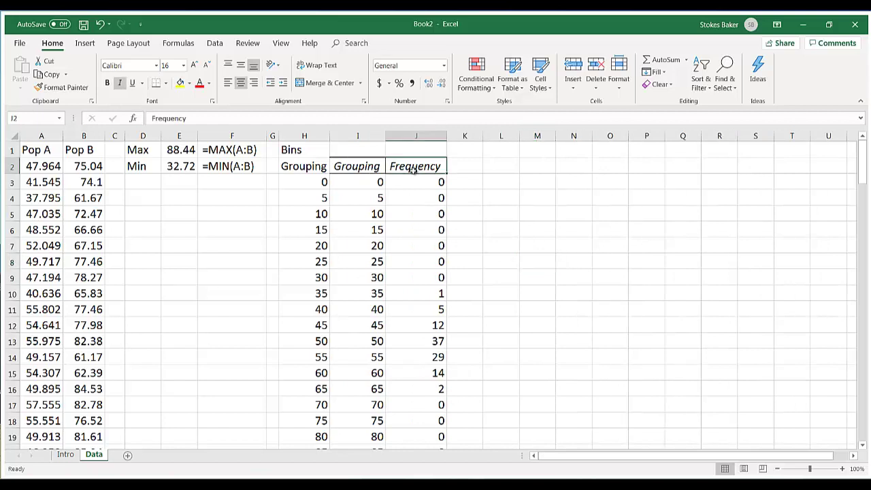
# Step: Change the Frequency heading in J2 to Count and delete the duplicate Grouping column I
pyautogui.write('Count')
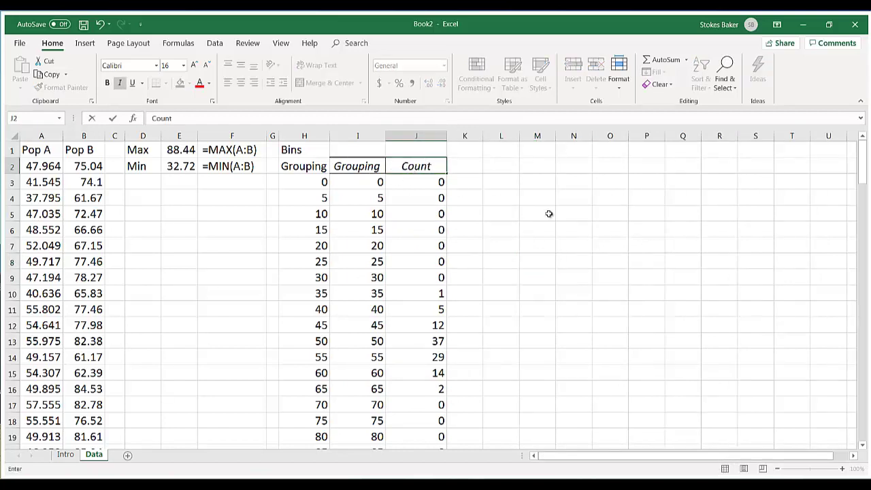
pyautogui.click(565, 214)
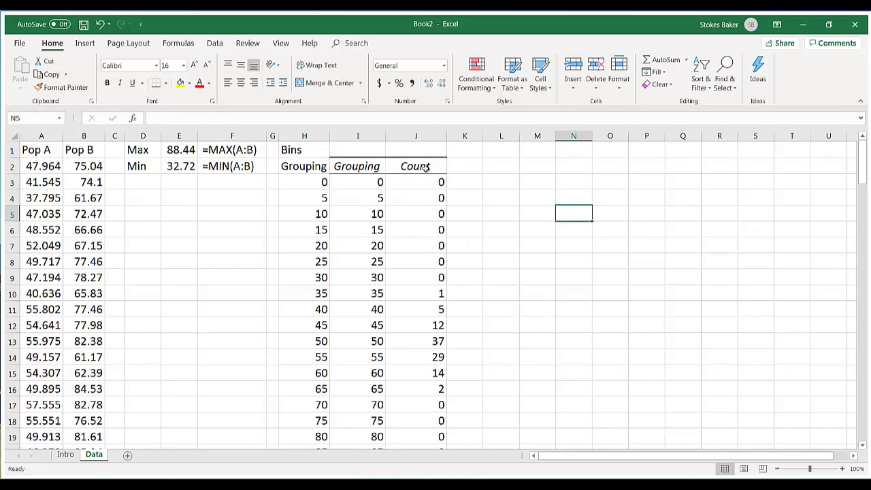
pyautogui.click(317, 193)
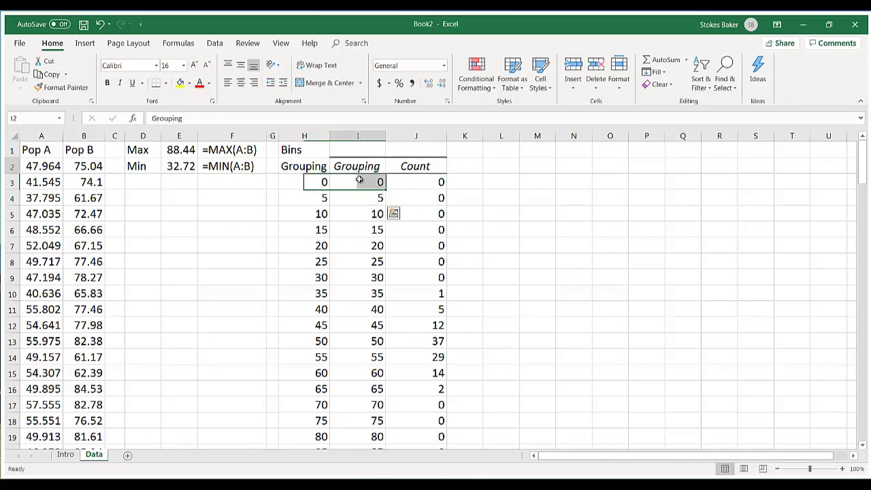
pyautogui.moveTo(359, 180); pyautogui.dragTo(364, 310)
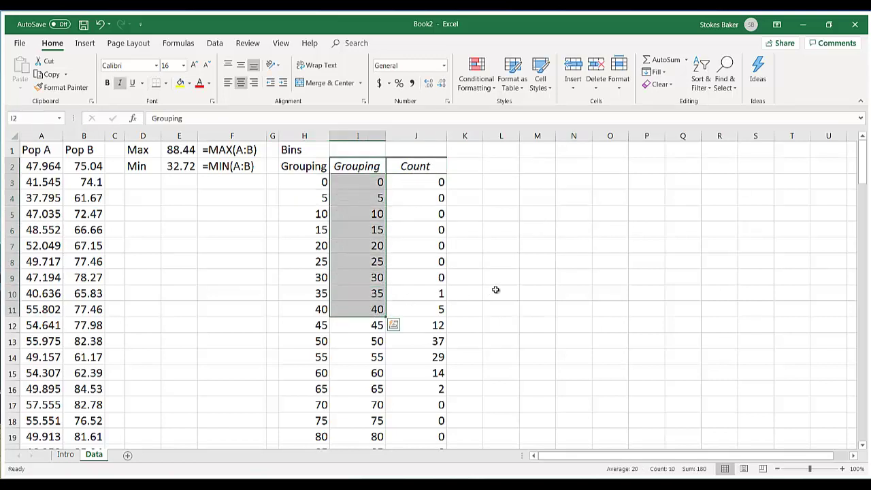
pyautogui.click(406, 289)
pyautogui.click(354, 139)
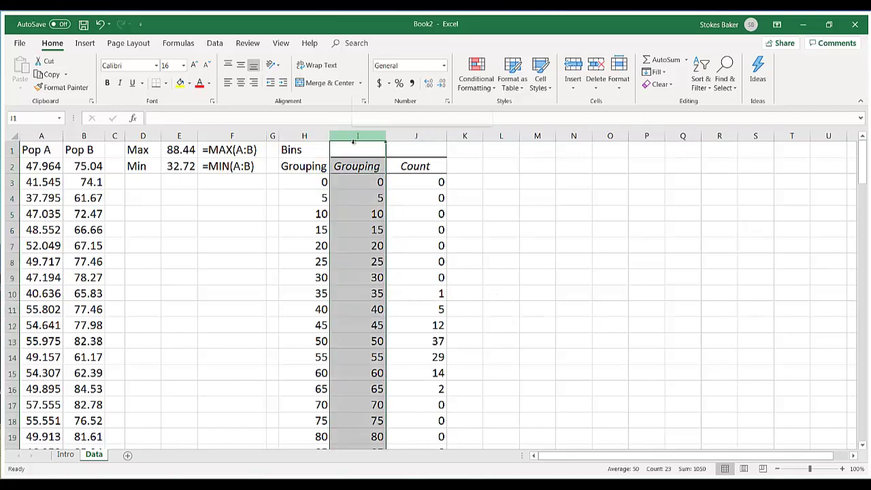
pyautogui.rightClick(354, 139)
pyautogui.click(379, 238)
pyautogui.click(375, 249)
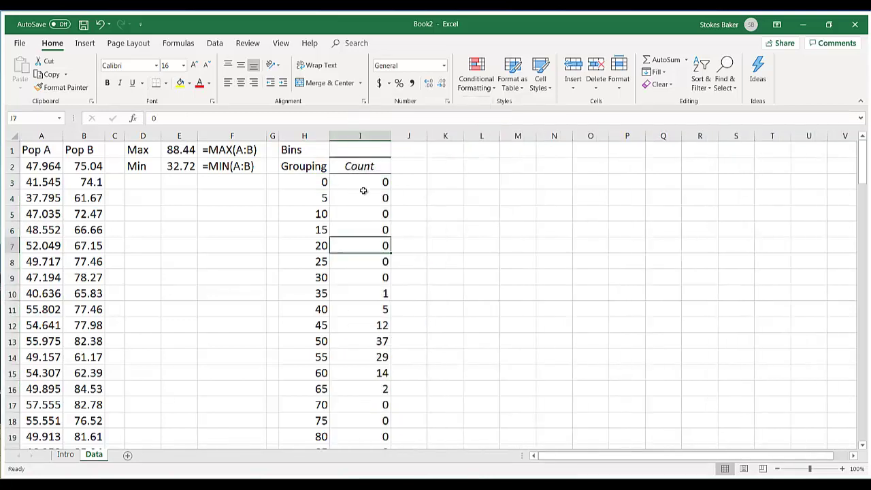
# Step: Replace the column heading in I2 with Pop A
pyautogui.click(365, 165)
pyautogui.write('P')
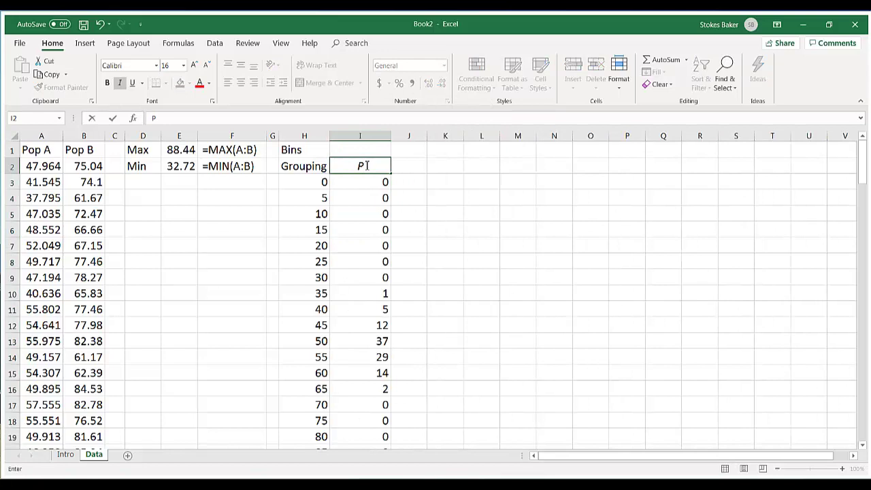
pyautogui.write('op A')
pyautogui.press('Return')
pyautogui.click(377, 249)
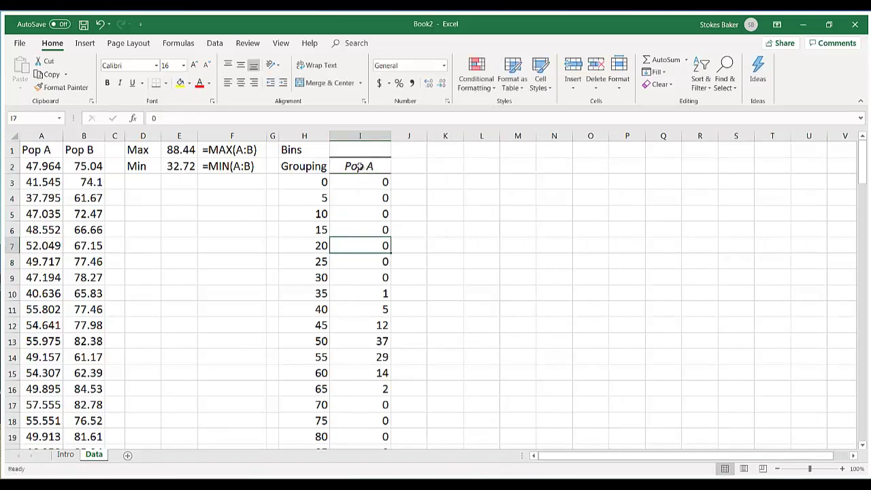
# Step: Enter the heading Counts in I1 above the Pop A column
pyautogui.click(374, 230)
pyautogui.click(355, 149)
pyautogui.write('Cpou')
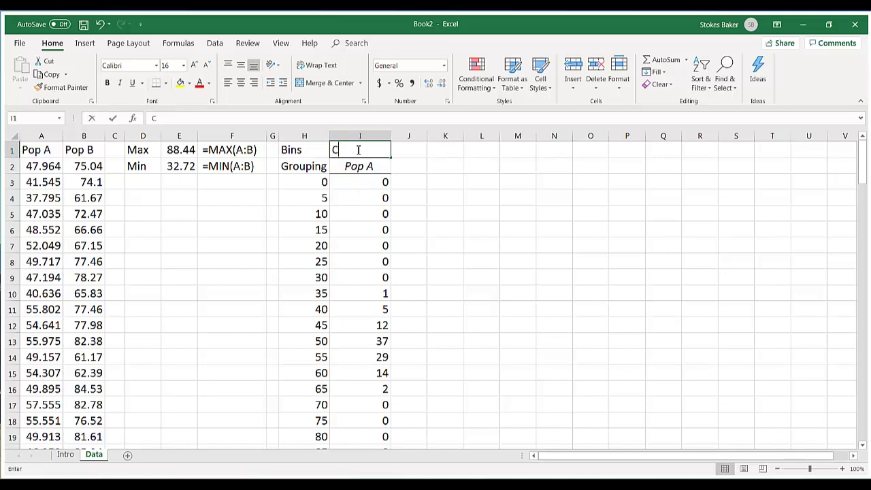
pyautogui.press('BackSpace')
pyautogui.press('BackSpace')
pyautogui.press('BackSpace')
pyautogui.write('ounts')
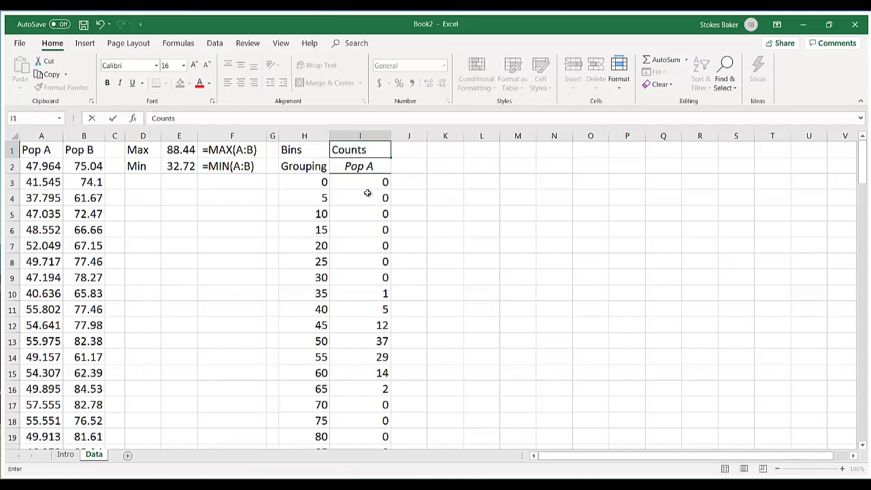
pyautogui.click(388, 239)
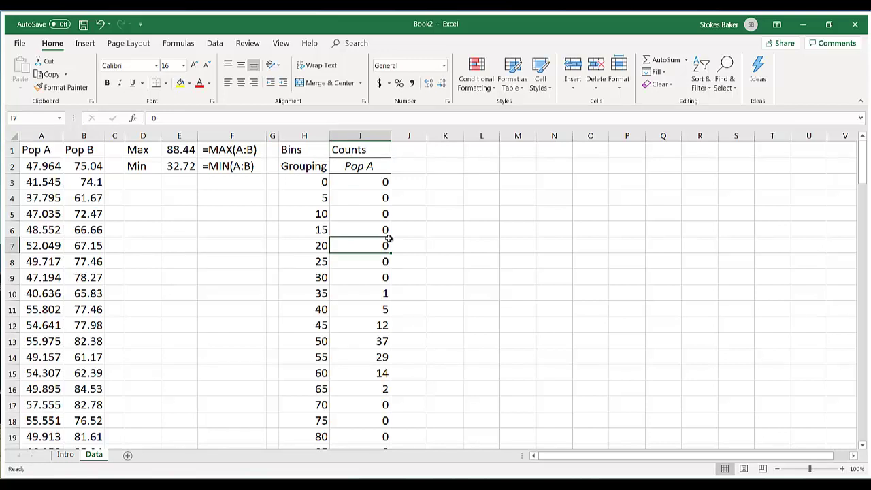
# Step: Start the Histogram analysis tool and set its input range to the Pop B column, $B:$B
pyautogui.click(211, 43)
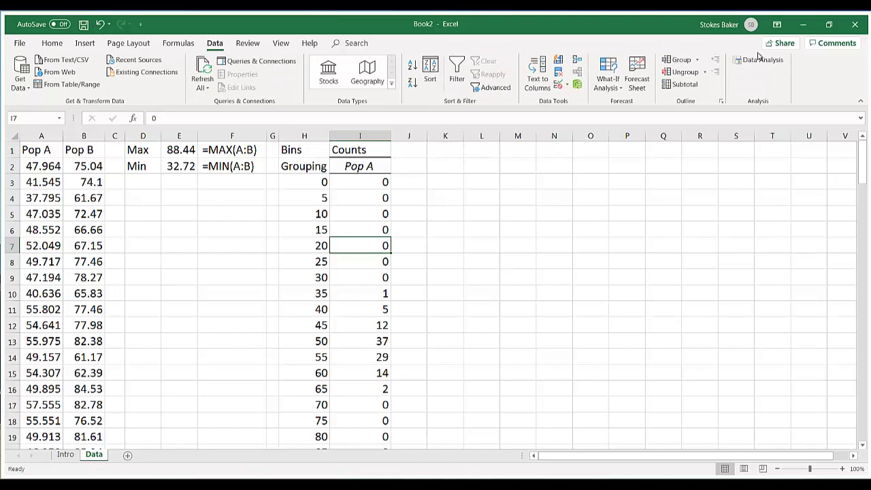
pyautogui.click(761, 60)
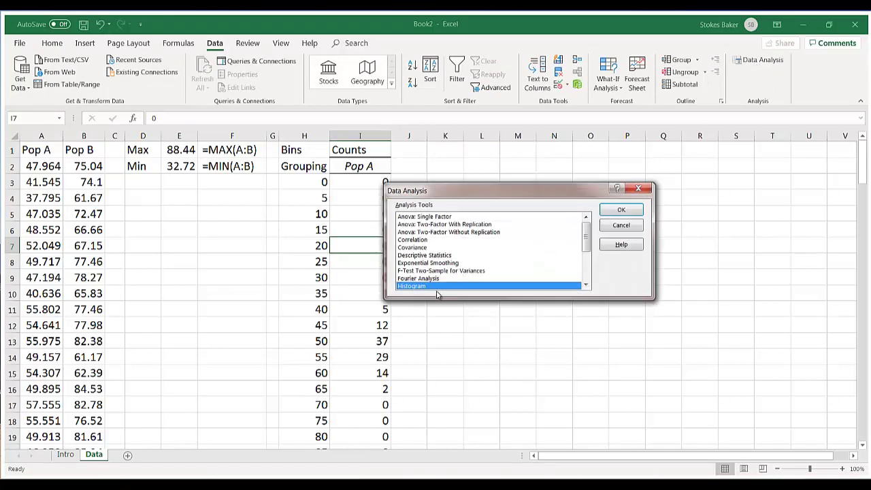
pyautogui.click(616, 210)
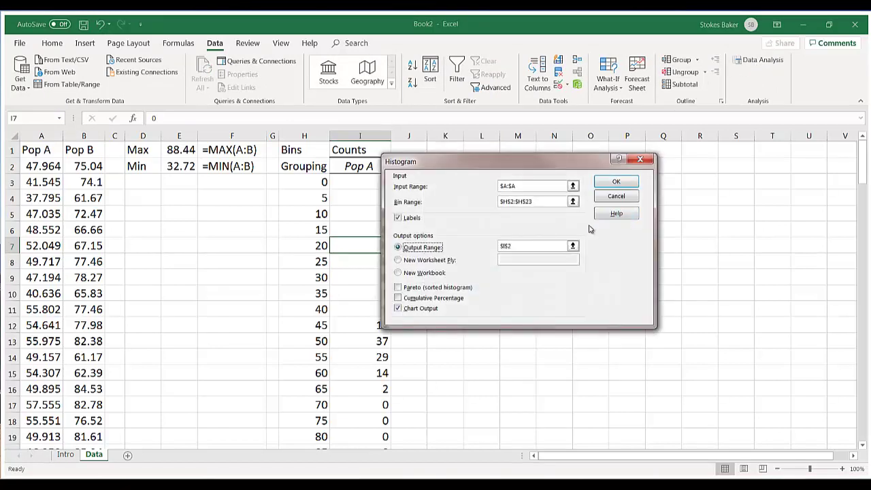
pyautogui.click(574, 186)
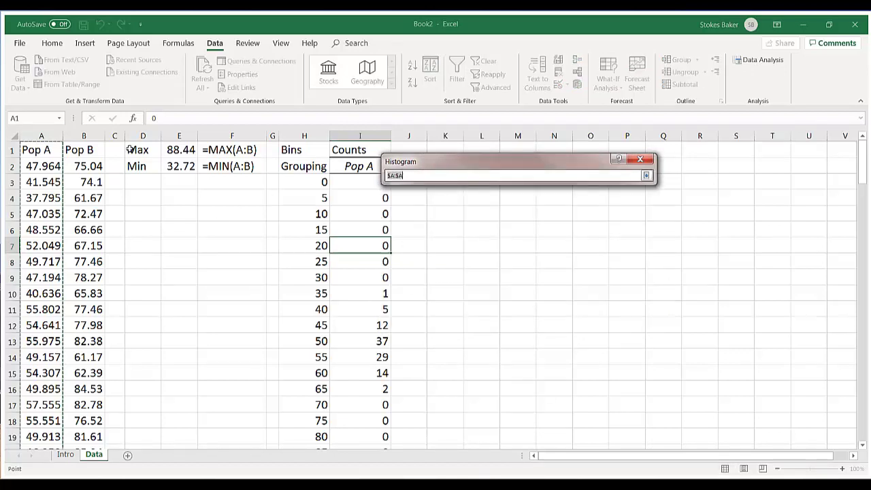
pyautogui.click(99, 136)
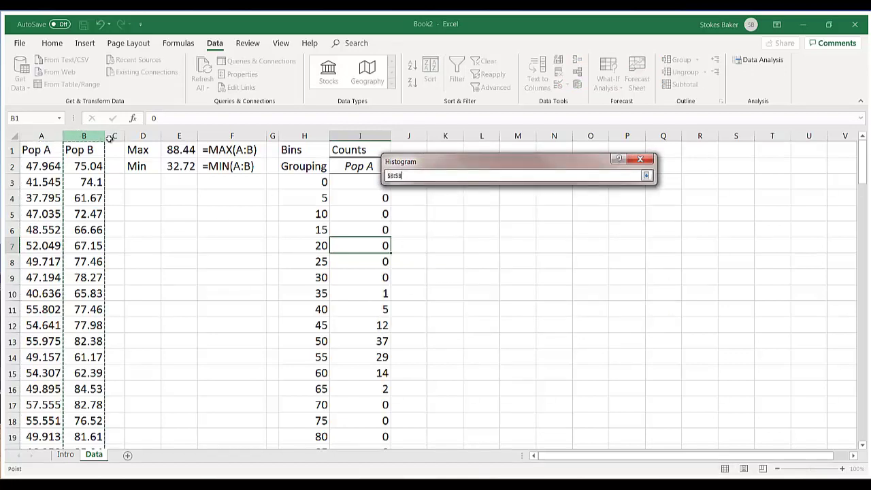
pyautogui.click(647, 176)
# Step: Set the histogram's bin range to $H$3:$H$23
pyautogui.click(573, 201)
pyautogui.scroll(-1, 317, 171)
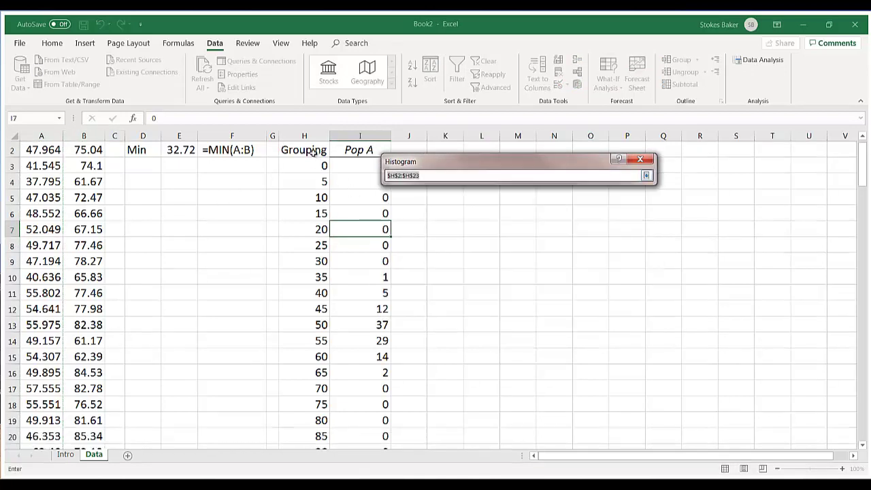
pyautogui.moveTo(315, 165); pyautogui.dragTo(305, 416)
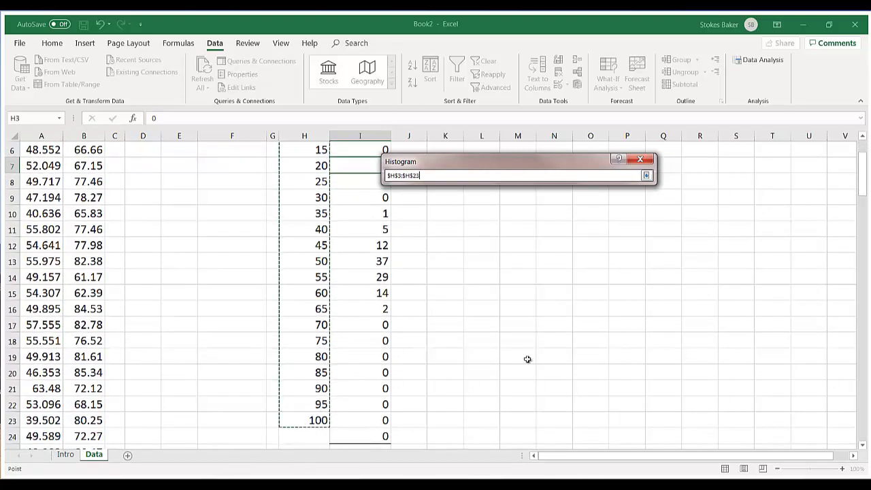
pyautogui.click(649, 177)
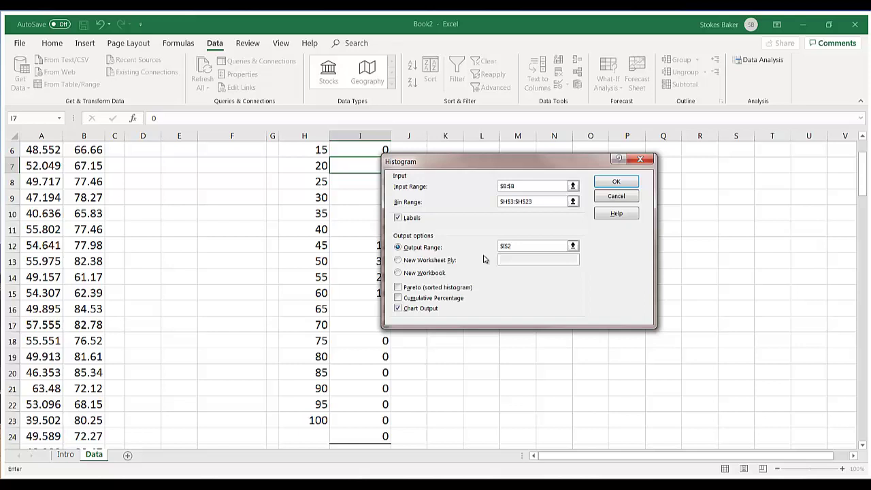
# Step: Set the output range to $J$2, turn off Chart Output, and run the histogram
pyautogui.click(576, 247)
pyautogui.scroll(1, 444, 263)
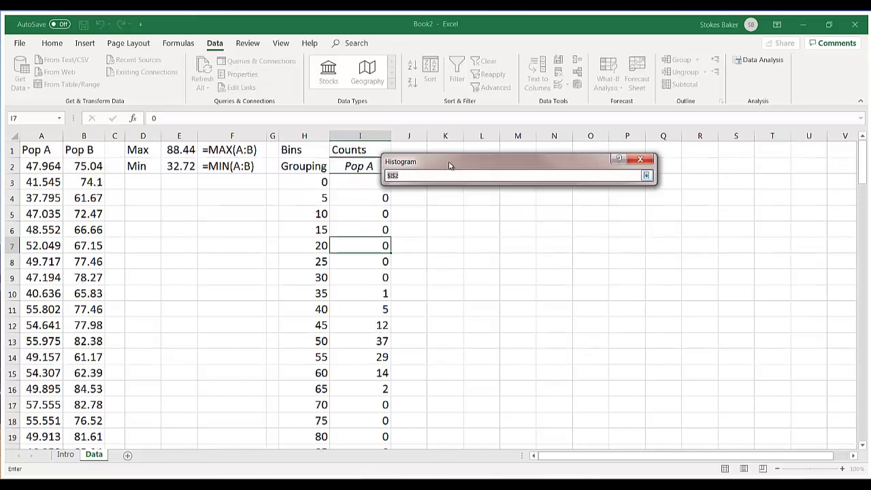
pyautogui.moveTo(449, 166); pyautogui.dragTo(619, 162)
pyautogui.click(404, 166)
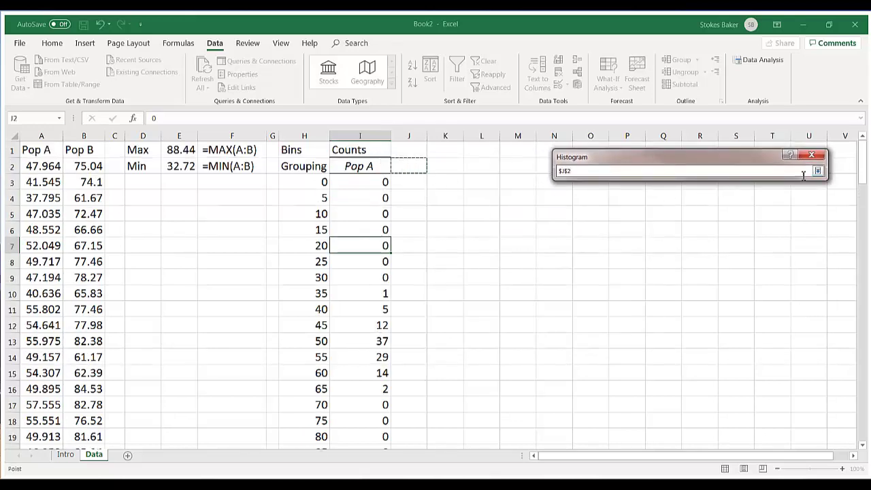
pyautogui.click(818, 172)
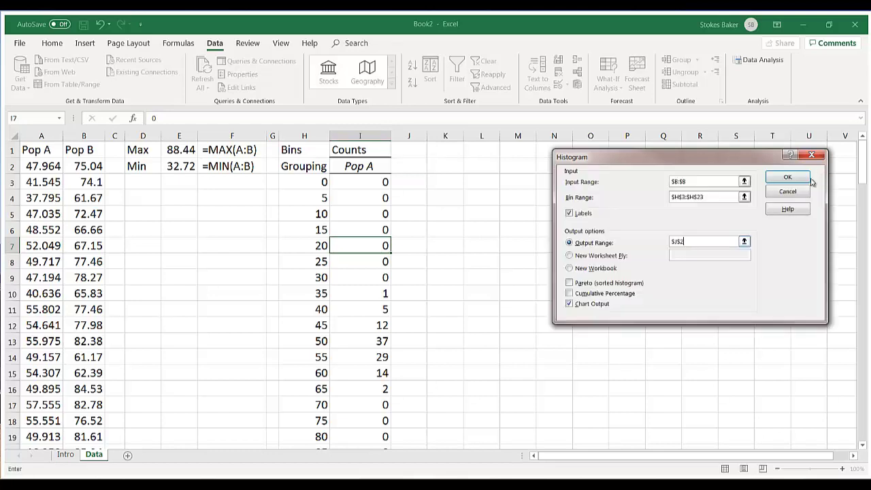
pyautogui.click(570, 304)
pyautogui.click(788, 178)
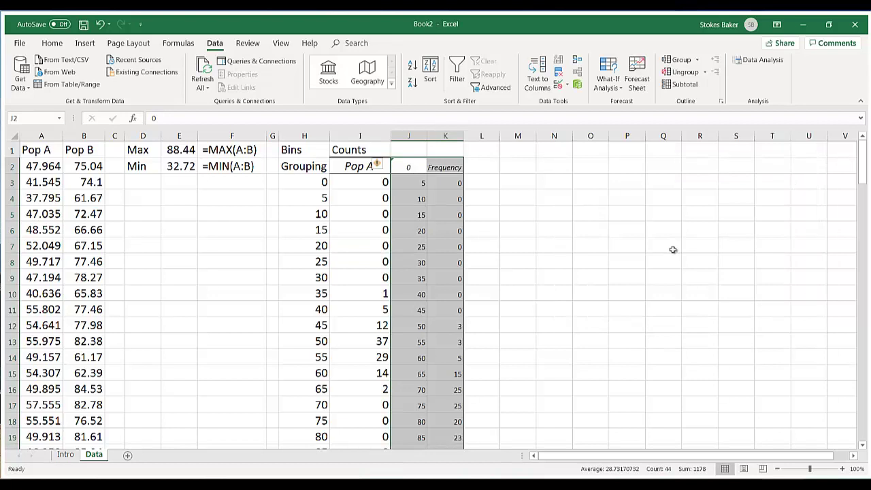
# Step: Rerun the Pop B histogram with the bin range set to $H$2:$H$23, overwriting the existing output at $J$2
pyautogui.click(671, 248)
pyautogui.click(412, 128)
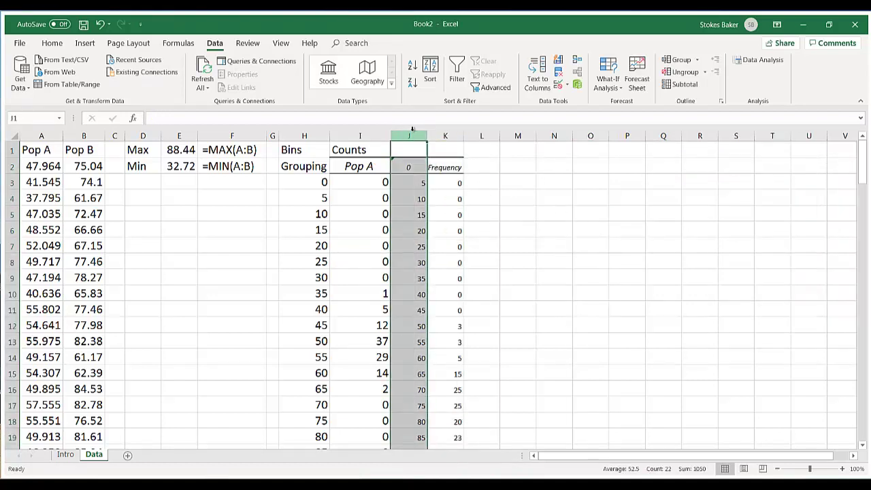
pyautogui.click(406, 166)
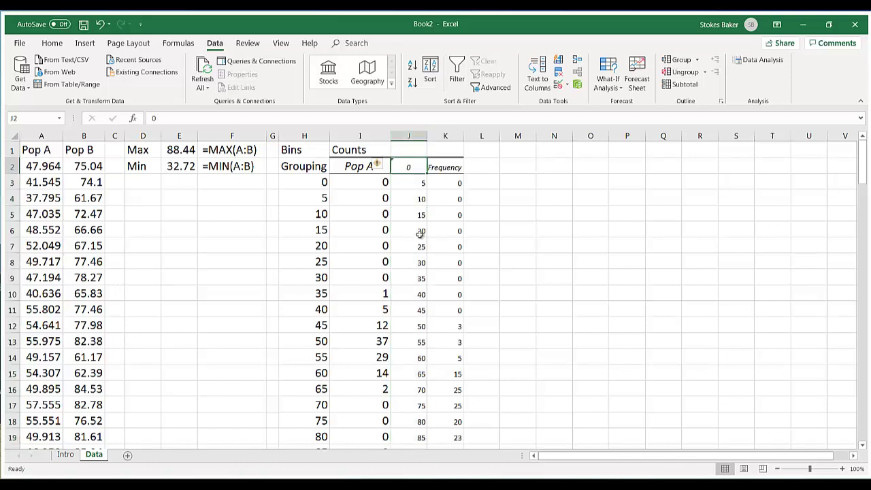
pyautogui.click(321, 185)
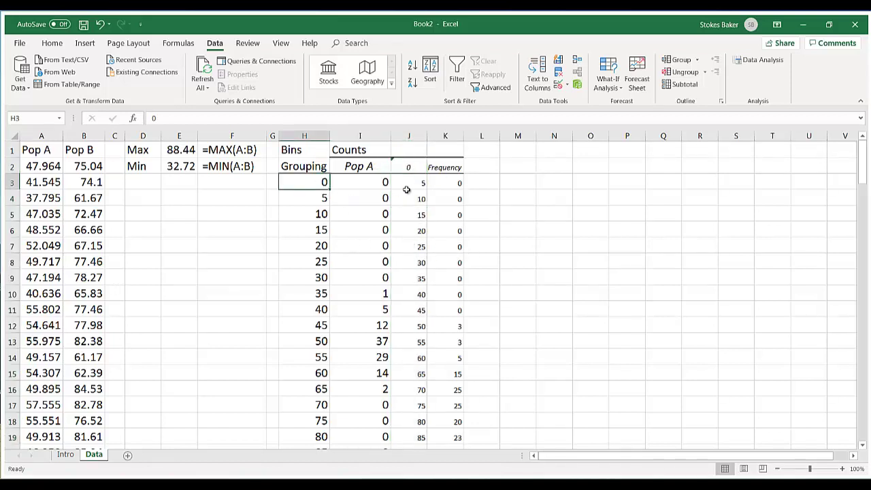
pyautogui.click(410, 168)
pyautogui.click(762, 60)
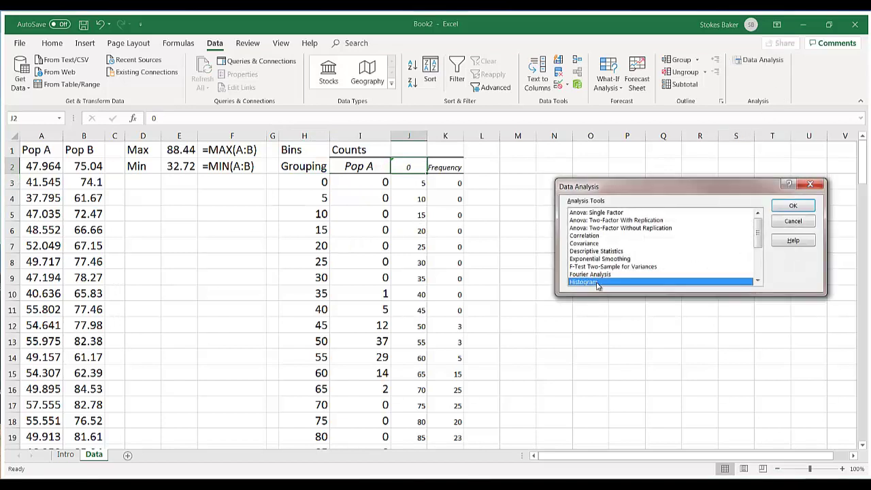
pyautogui.click(797, 207)
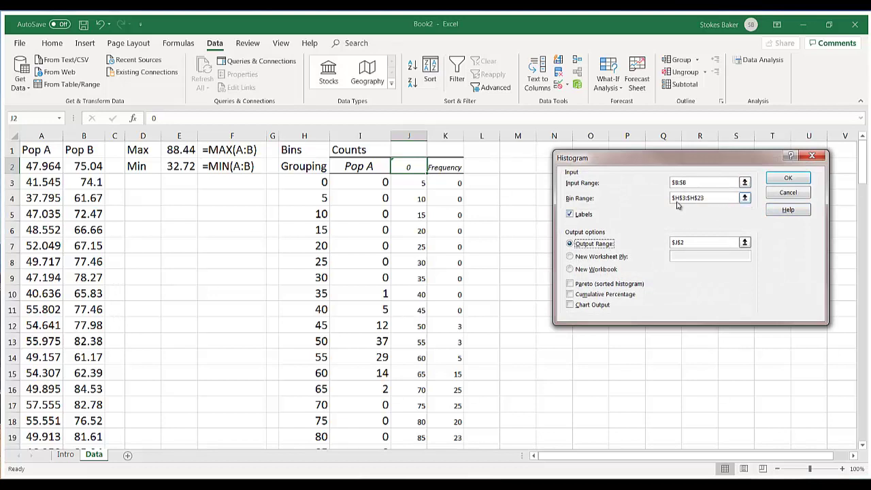
pyautogui.click(745, 198)
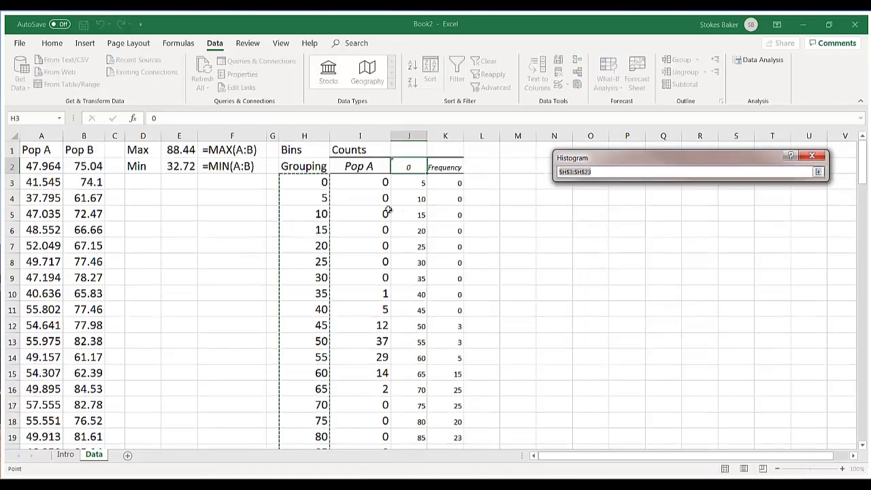
pyautogui.moveTo(317, 171); pyautogui.dragTo(311, 420)
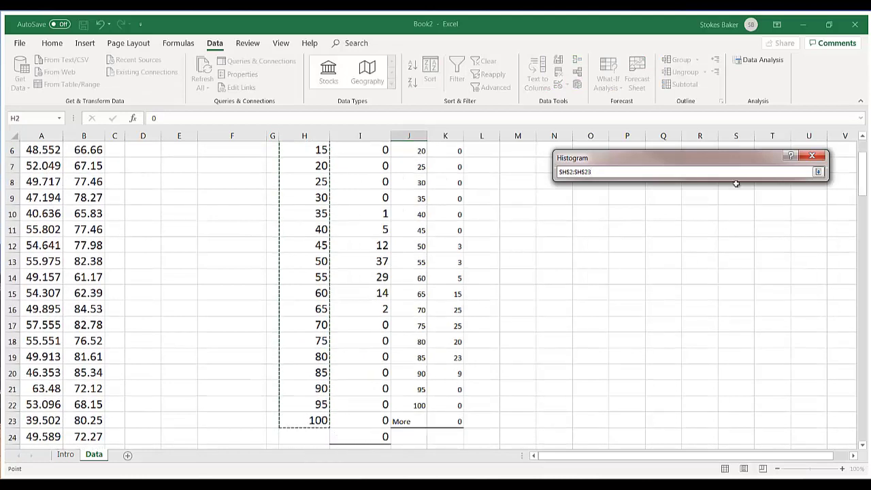
pyautogui.click(819, 172)
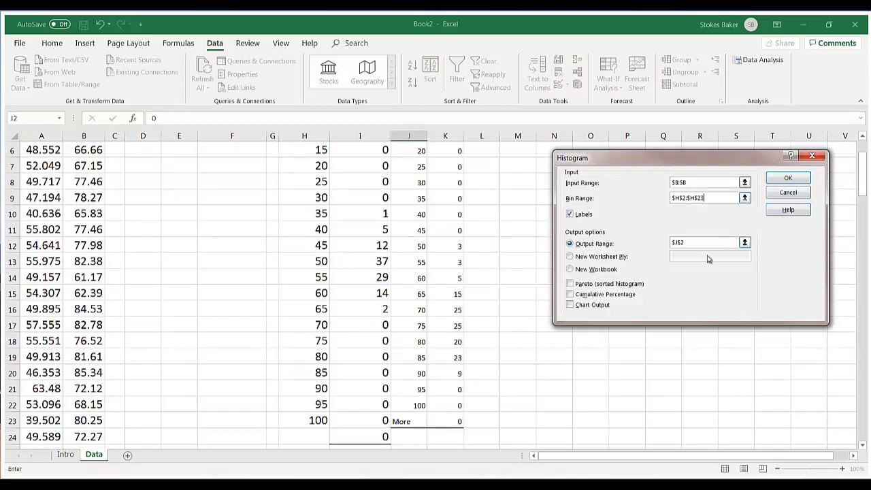
pyautogui.click(789, 178)
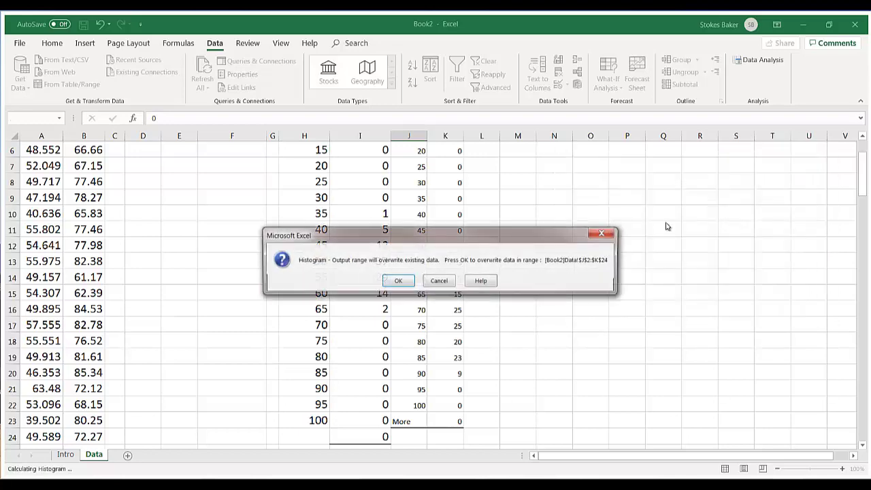
pyautogui.click(409, 279)
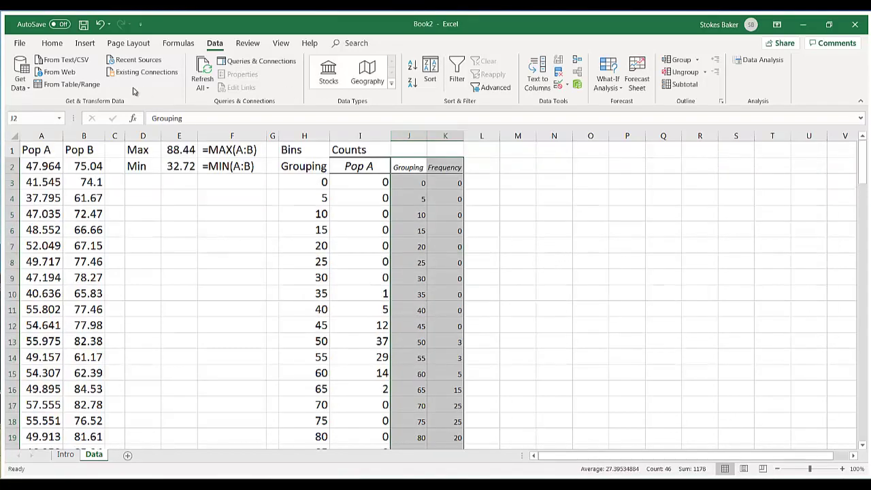
# Step: Set the font size of the new Grouping and Frequency output in columns J and K to 16
pyautogui.click(53, 43)
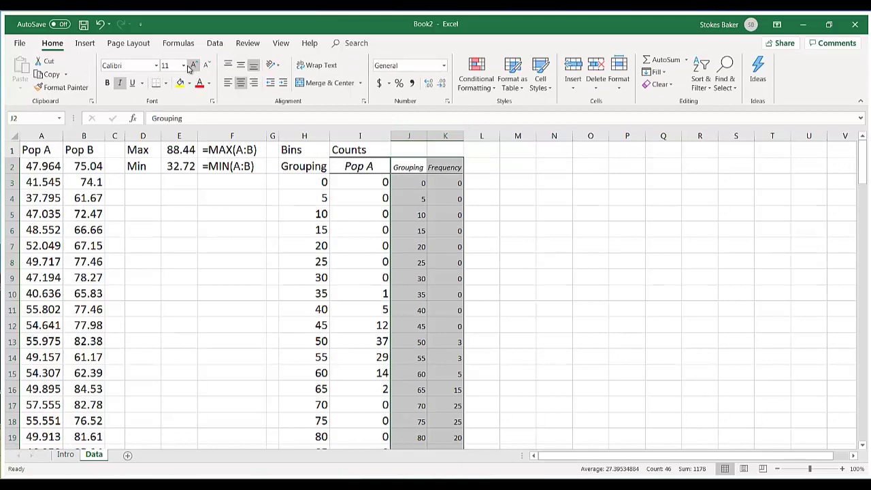
pyautogui.click(184, 65)
pyautogui.click(170, 156)
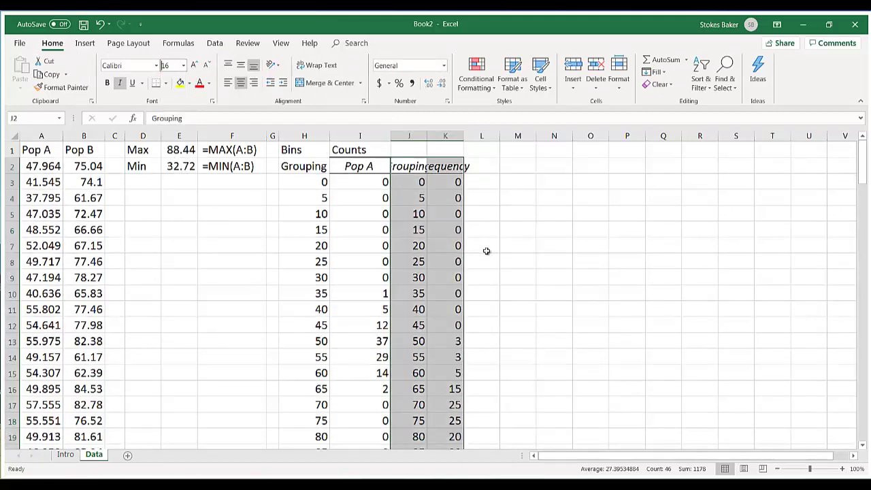
# Step: Widen columns J and K to fit the Grouping and Frequency headers
pyautogui.click(482, 246)
pyautogui.moveTo(424, 142); pyautogui.dragTo(447, 136)
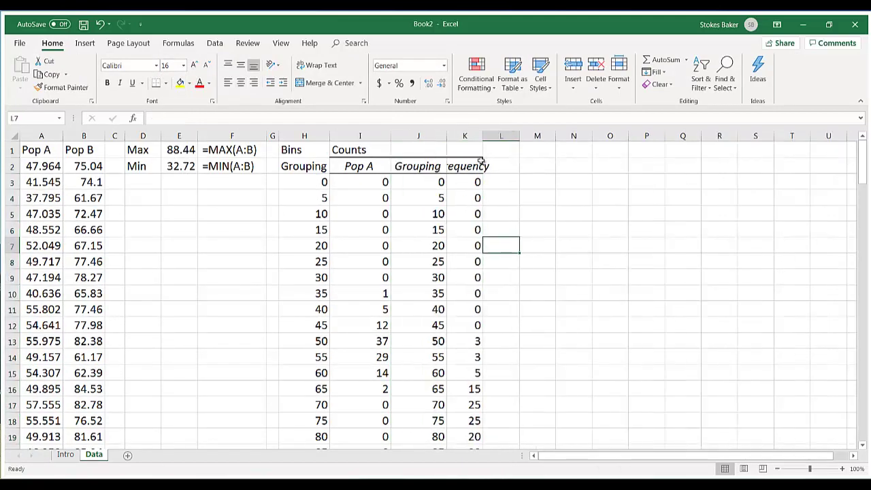
pyautogui.doubleClick(484, 136)
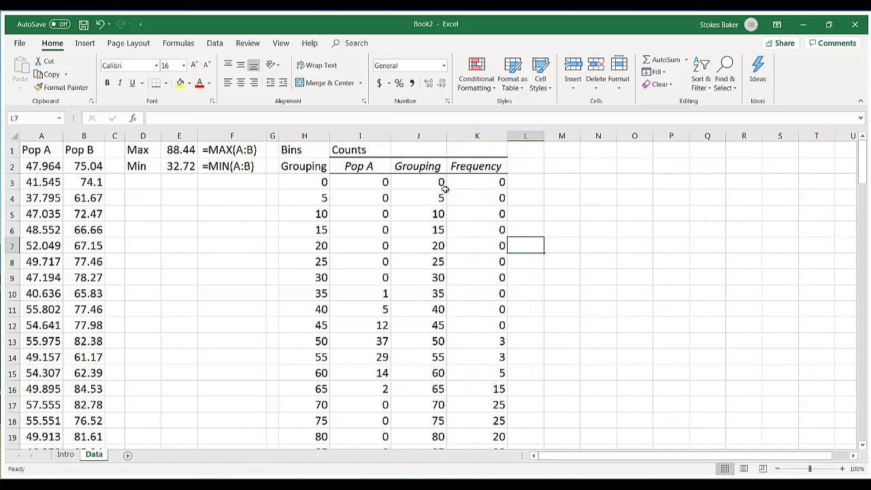
# Step: Delete the duplicate Grouping column so the second set of frequencies sits directly beside the Pop A counts
pyautogui.moveTo(322, 182); pyautogui.dragTo(318, 247)
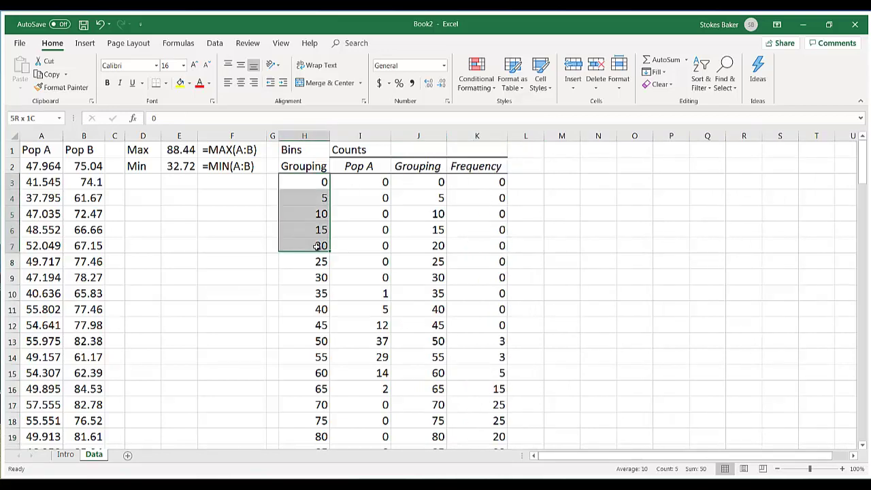
pyautogui.click(419, 136)
pyautogui.rightClick(430, 137)
pyautogui.click(456, 224)
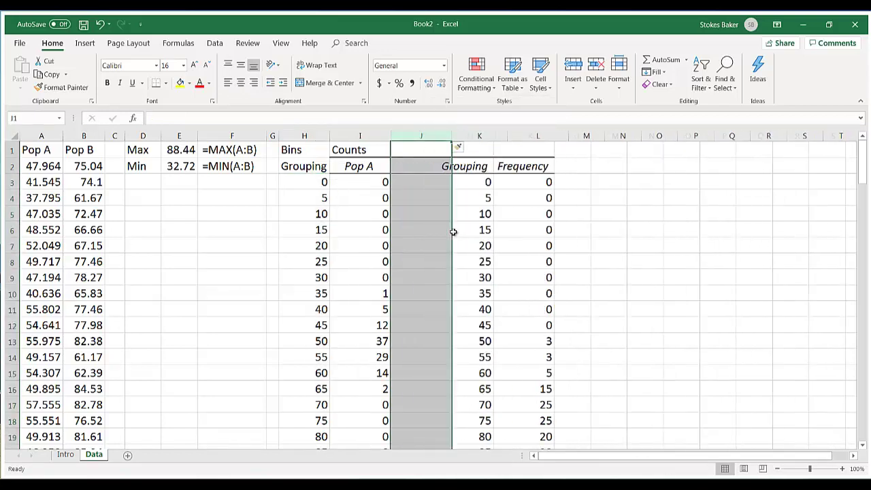
pyautogui.hotkey('ctrl', '-')
pyautogui.hotkey('ctrl', '-')
pyautogui.click(568, 232)
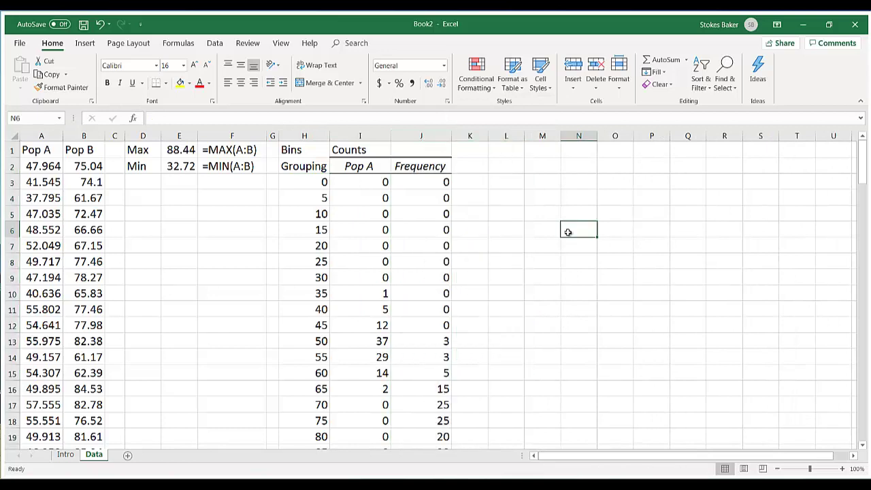
# Step: Rename the Frequency header in J2 as "Pop B" and narrow columns I and J to fit their contents
pyautogui.click(425, 167)
pyautogui.write('Pop')
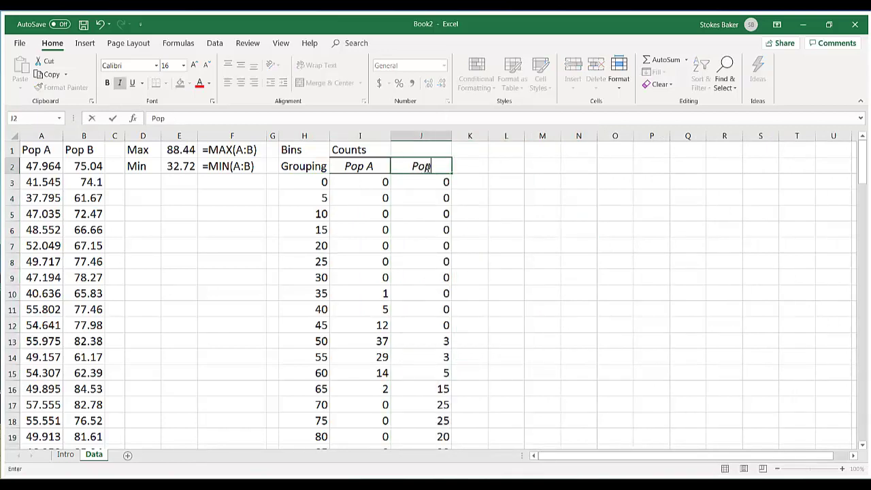
pyautogui.write(' B')
pyautogui.click(506, 182)
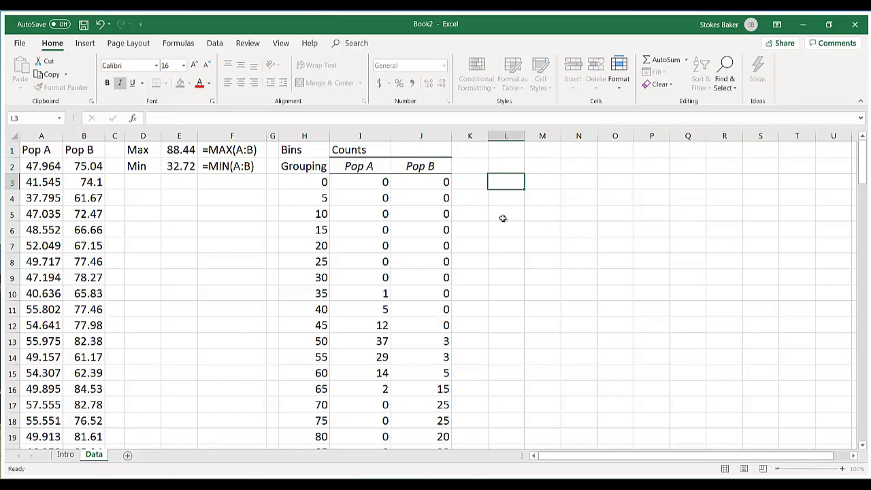
pyautogui.moveTo(393, 138); pyautogui.dragTo(371, 139)
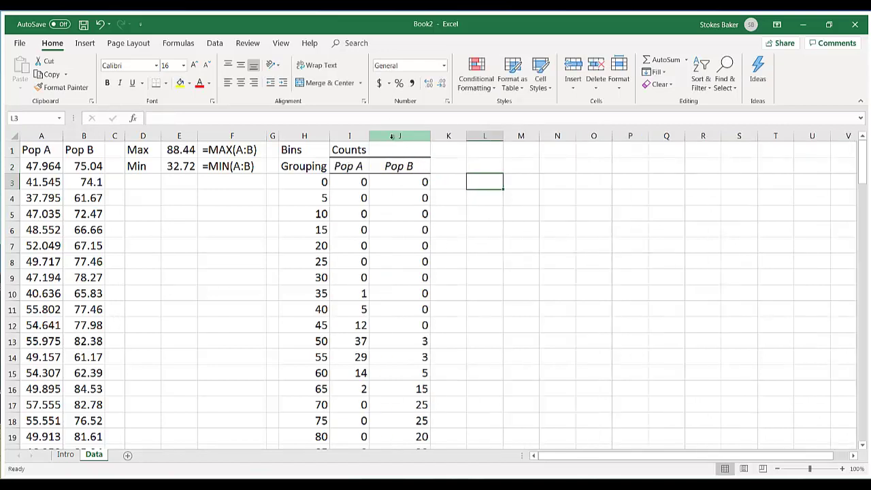
pyautogui.doubleClick(429, 136)
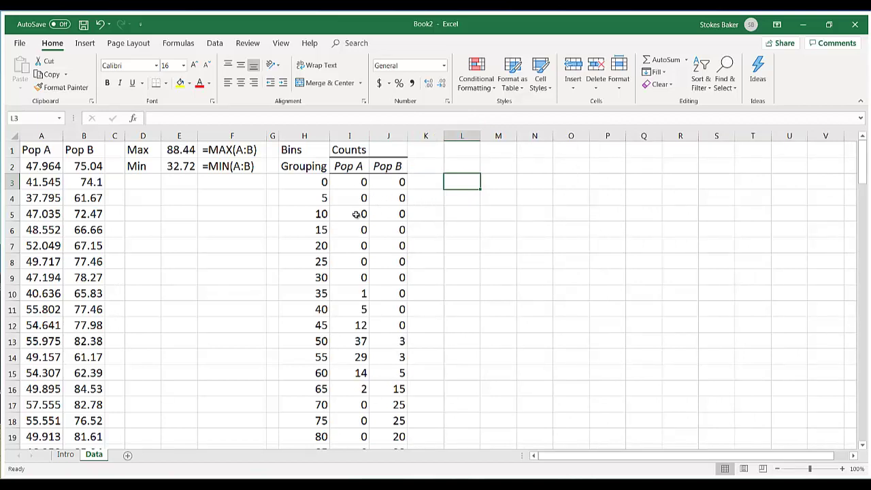
# Step: Enter the heading "Relative Frequency" in cell K1
pyautogui.click(427, 152)
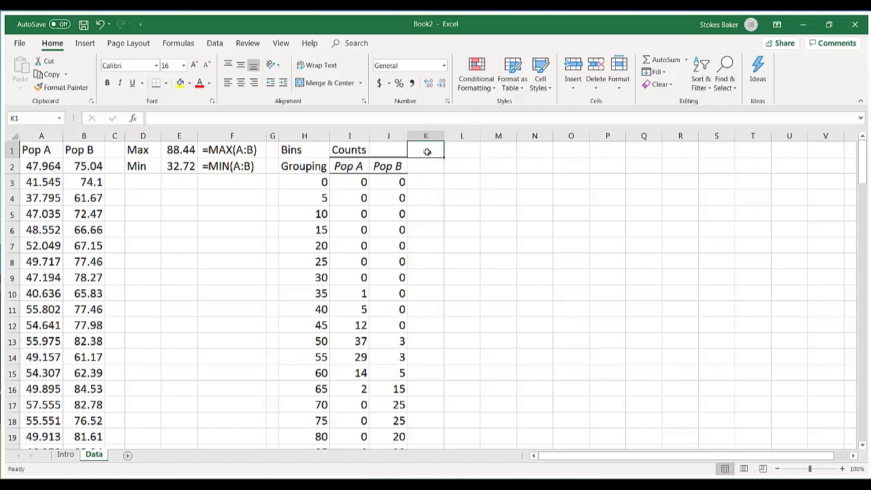
pyautogui.write('Re;at')
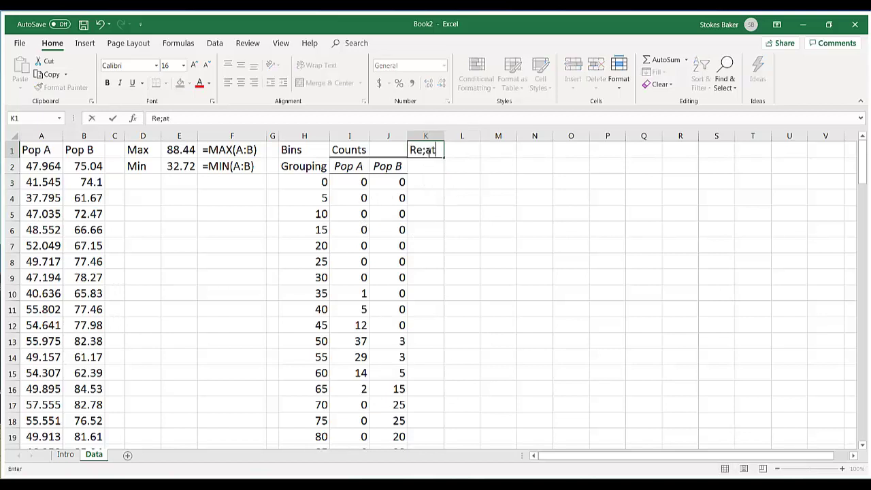
pyautogui.press('BackSpace')
pyautogui.press('BackSpace')
pyautogui.press('BackSpace')
pyautogui.write('lative Frequency')
pyautogui.click(461, 213)
# Step: Copy the Pop A and Pop B headers from I2:J2 into K2:L2 under the Relative Frequency heading
pyautogui.moveTo(349, 166); pyautogui.dragTo(388, 167)
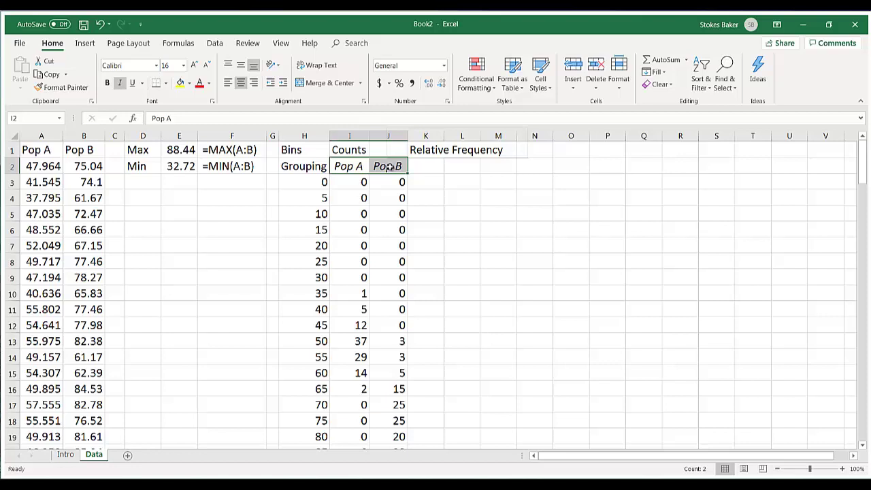
pyautogui.rightClick(388, 166)
pyautogui.click(412, 188)
pyautogui.click(439, 166)
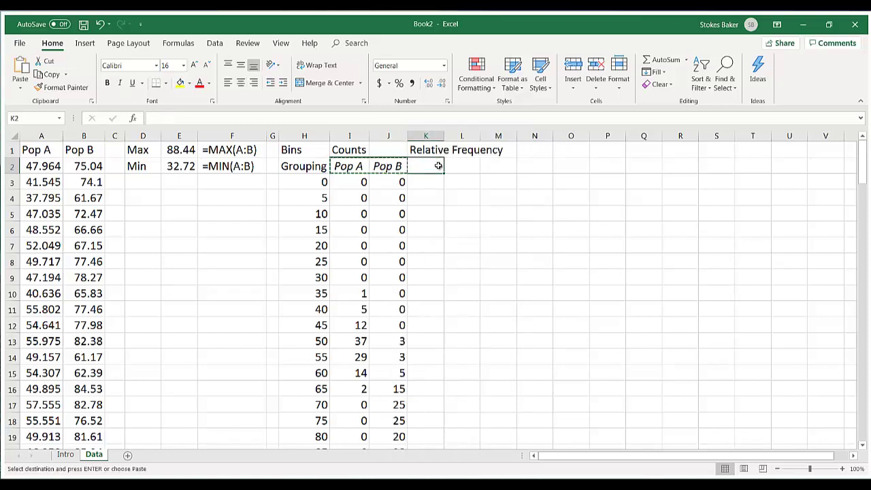
pyautogui.hotkey('ctrl', 'v')
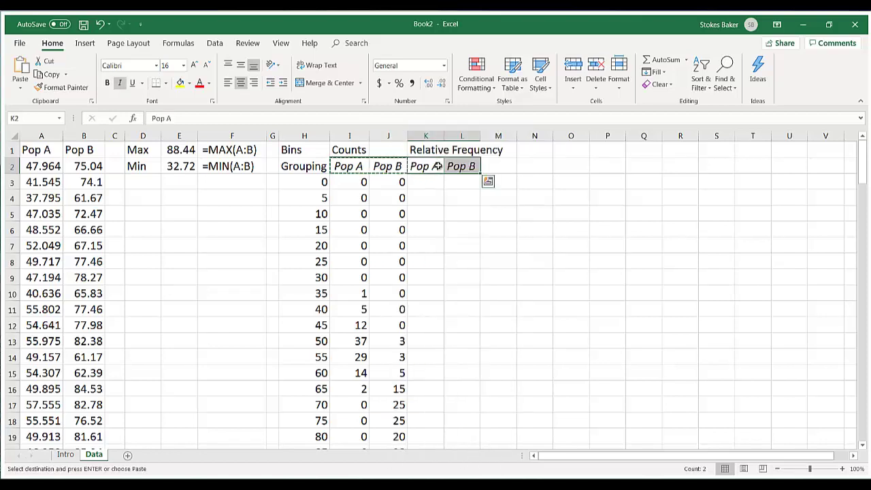
pyautogui.click(442, 225)
# Step: Freeze the worksheet's top row and delete the leftover overflow cells H24:J24, shifting cells left
pyautogui.scroll(-3, 442, 226)
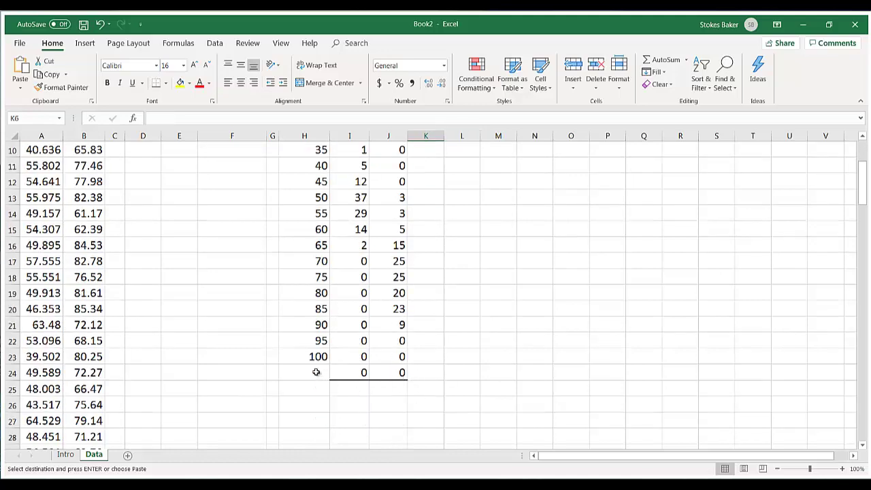
pyautogui.scroll(3, 345, 378)
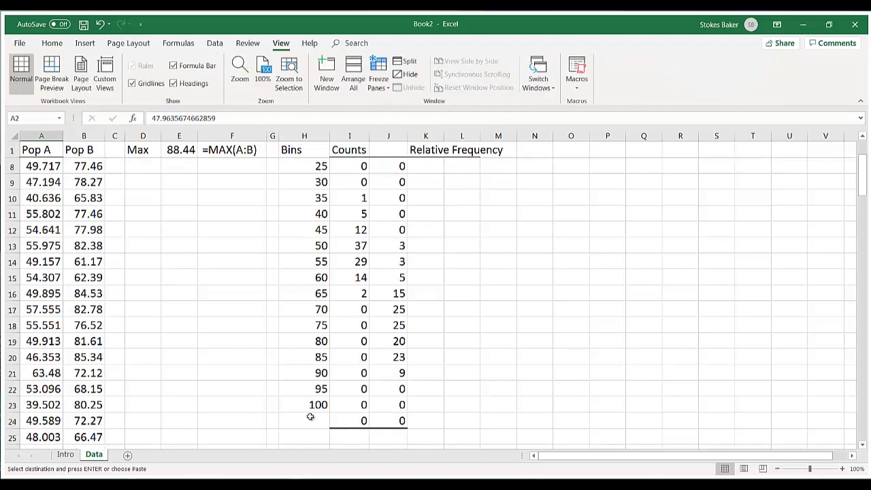
pyautogui.moveTo(311, 416); pyautogui.dragTo(402, 423)
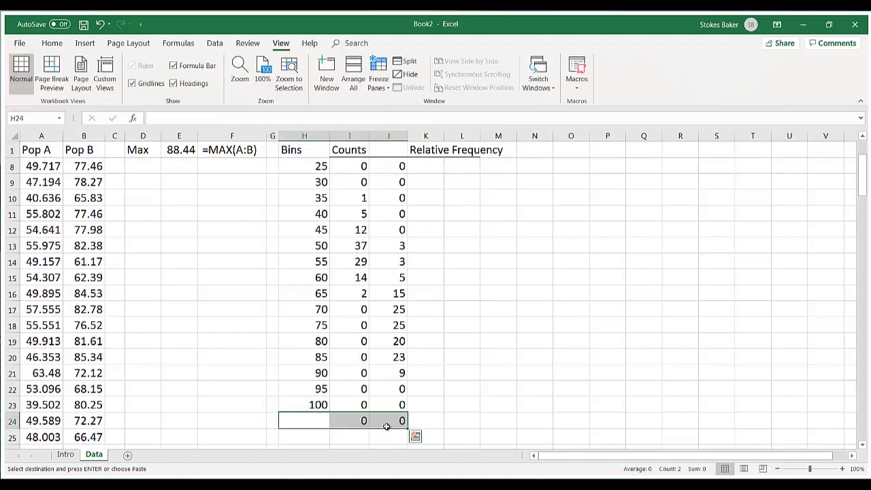
pyautogui.rightClick(326, 420)
pyautogui.press('Escape')
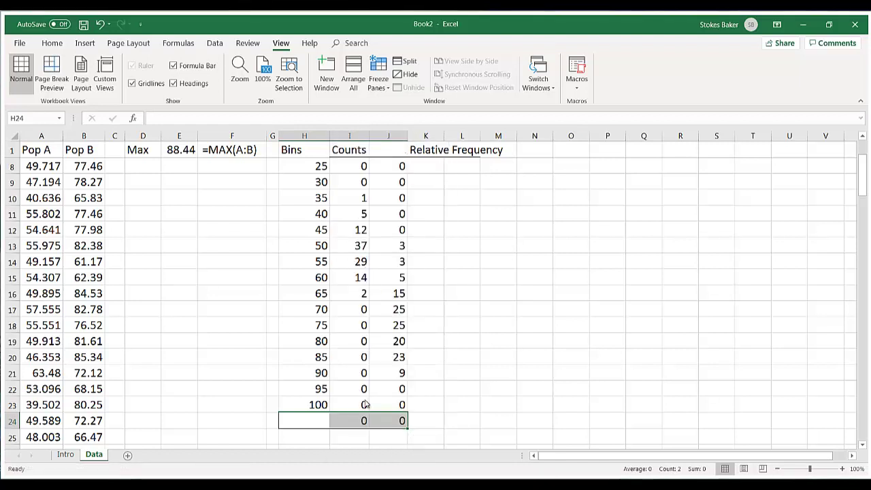
pyautogui.hotkey('ctrl', '-')
pyautogui.click(335, 293)
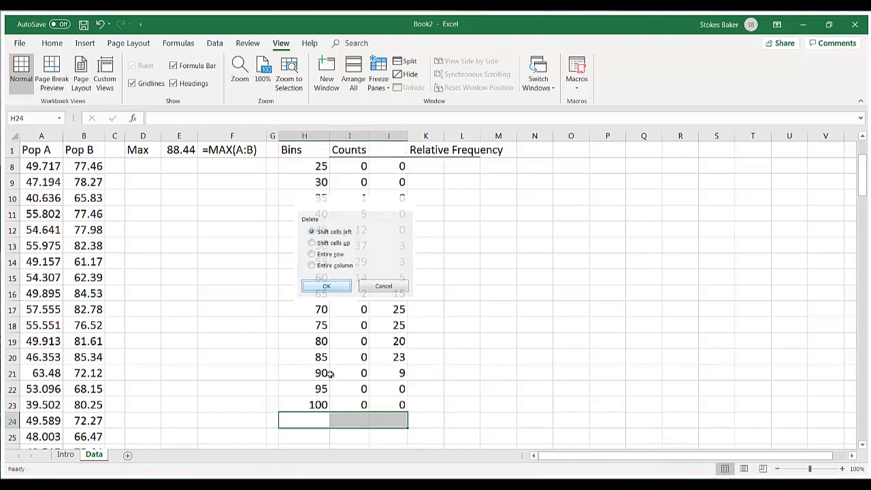
# Step: Label cell H24 "SUM:" and add a bottom border under the last counts in I23:J23
pyautogui.click(322, 421)
pyautogui.write('SUM:')
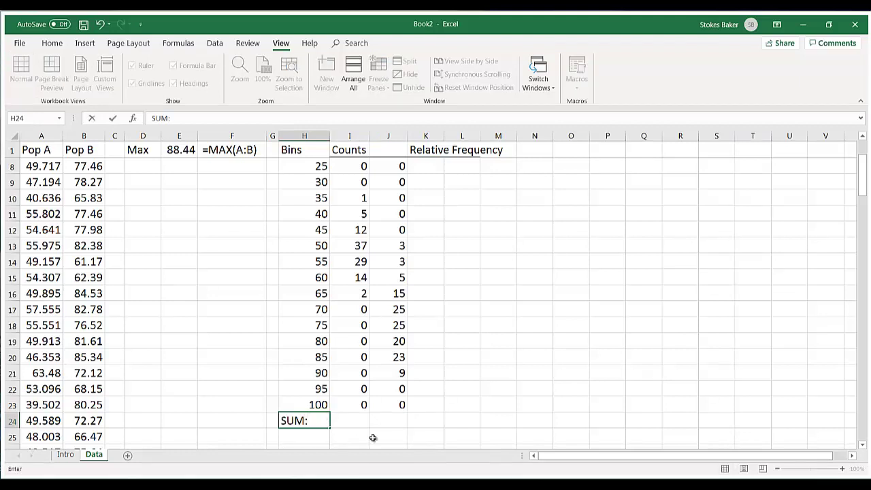
pyautogui.click(354, 421)
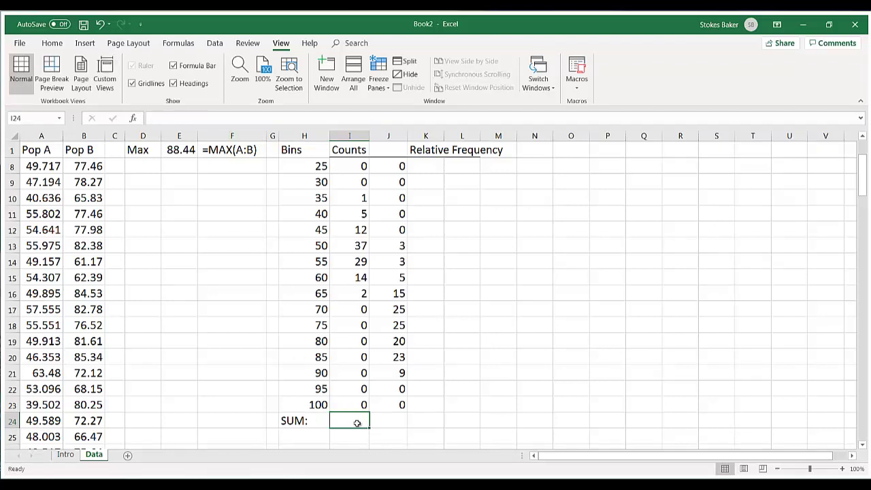
pyautogui.moveTo(365, 405); pyautogui.dragTo(401, 405)
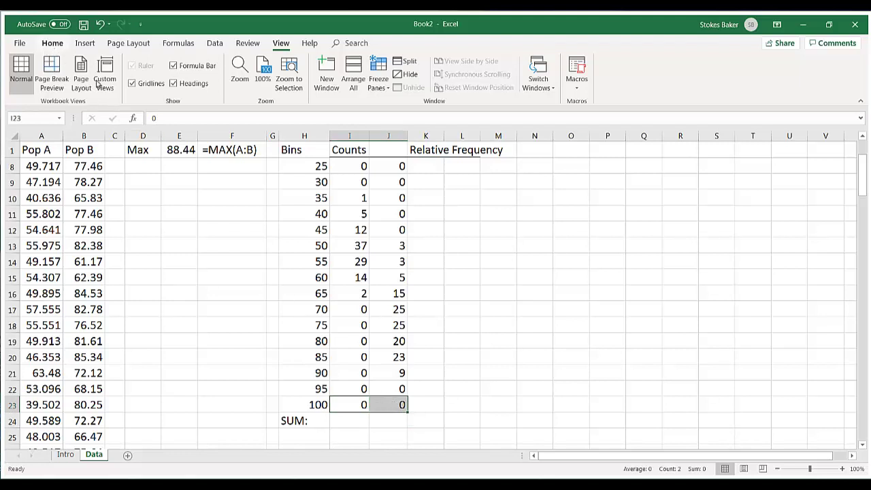
pyautogui.click(52, 43)
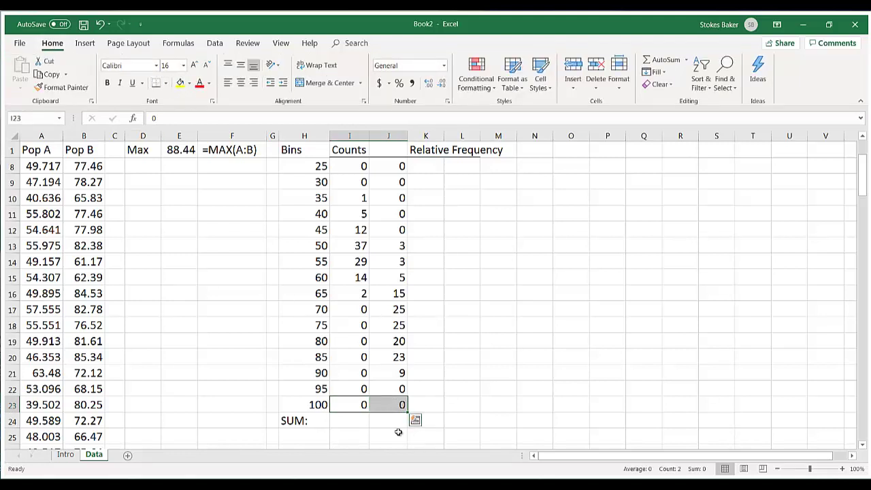
# Step: Total the Pop A counts in I24 with =SUM(I3:I23) and the Pop B counts in J24 with =SUM(J3:J23)
pyautogui.click(352, 420)
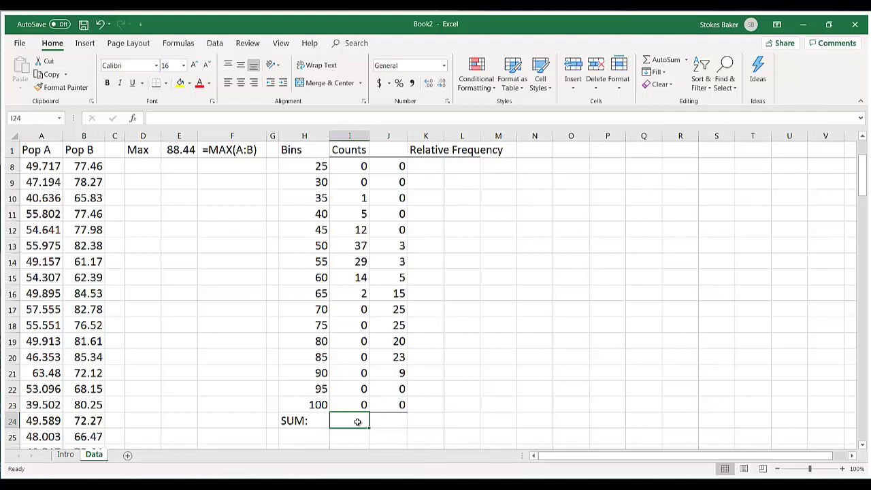
pyautogui.click(662, 61)
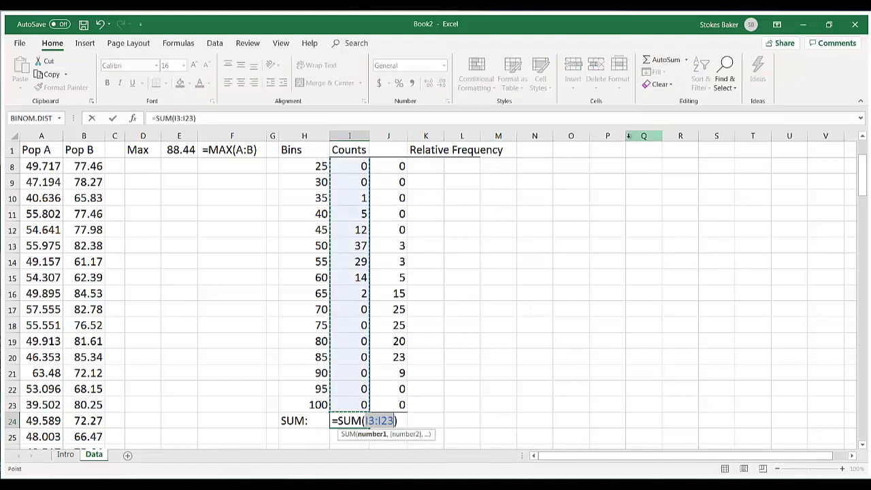
pyautogui.press('Return')
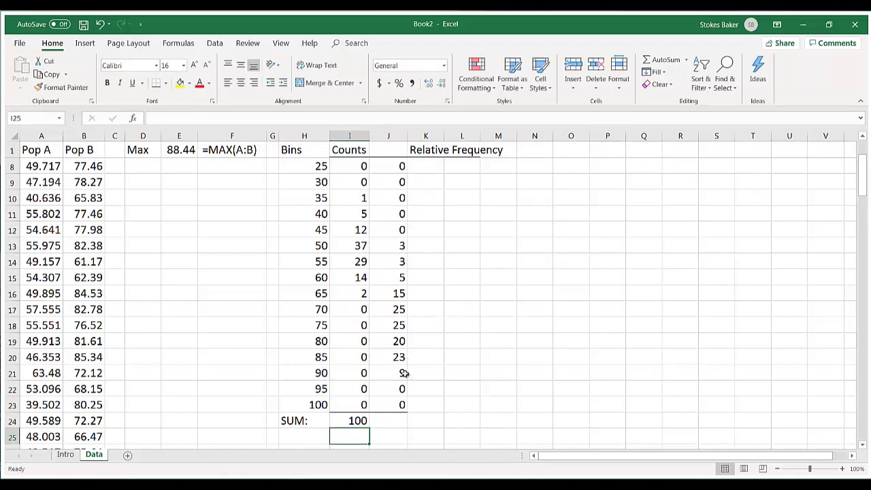
pyautogui.click(392, 423)
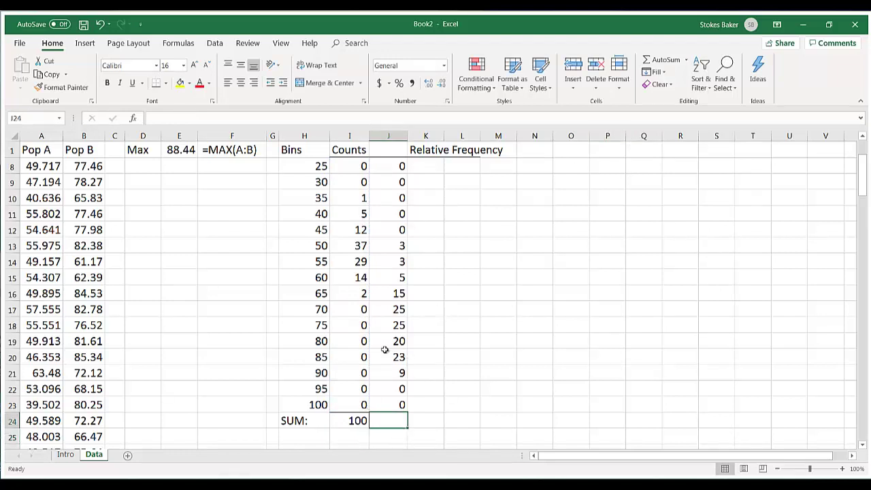
pyautogui.click(658, 62)
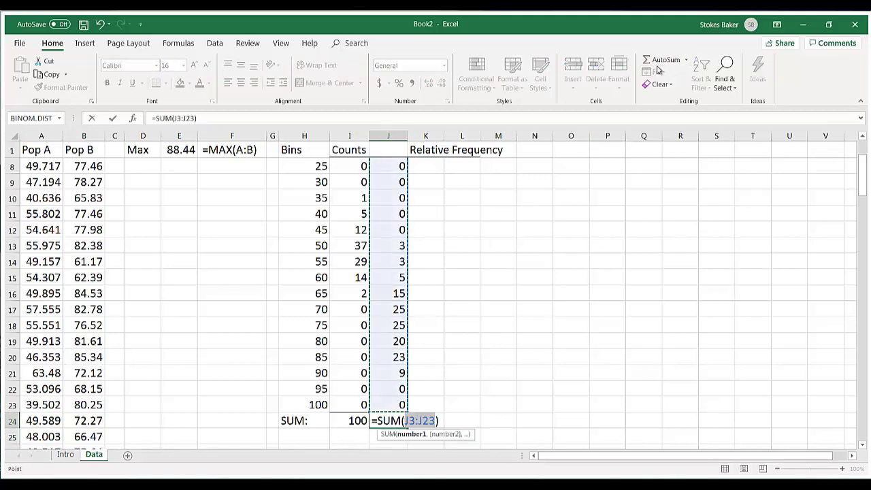
pyautogui.press('Return')
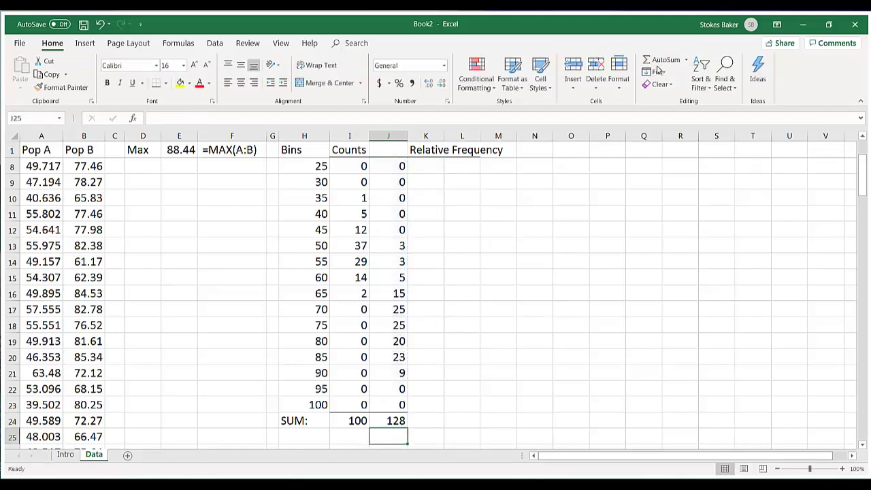
# Step: Enter =I23/I$24 in K23 to compute the Pop A relative frequency for the 100 bin
pyautogui.scroll(2, 559, 232)
pyautogui.scroll(-2, 558, 234)
pyautogui.scroll(2, 430, 387)
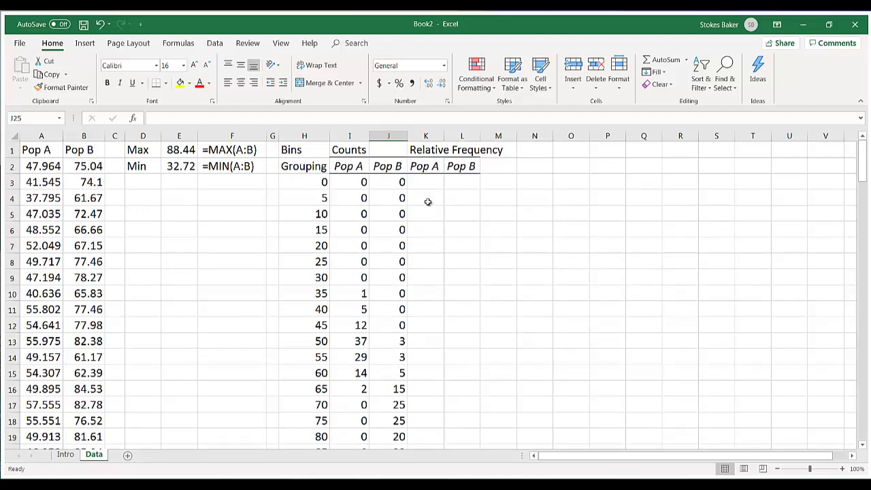
pyautogui.scroll(-2, 428, 404)
pyautogui.click(429, 404)
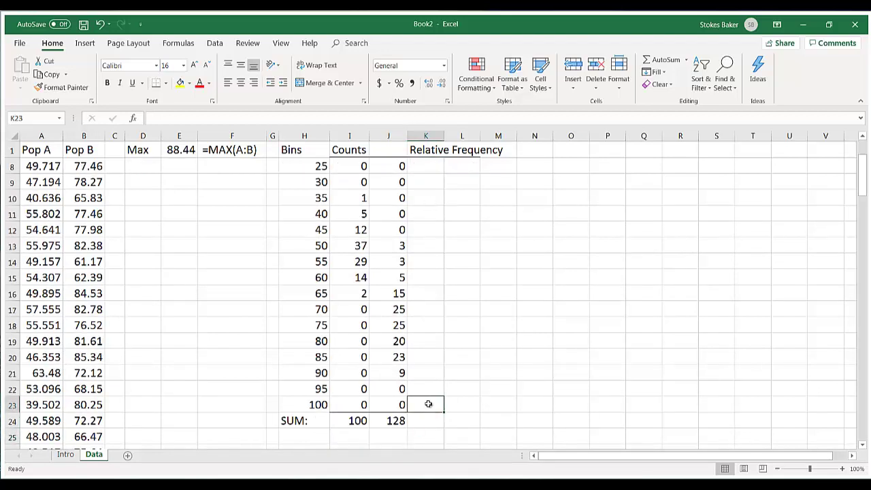
pyautogui.write('=')
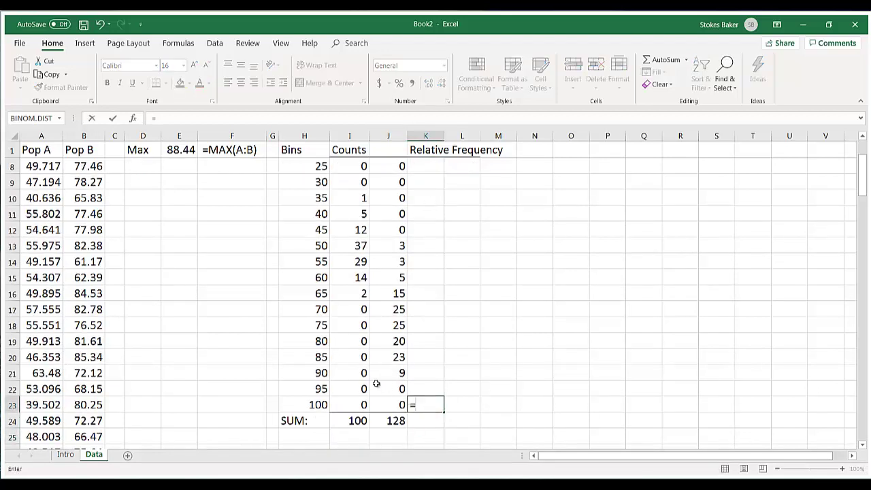
pyautogui.click(361, 405)
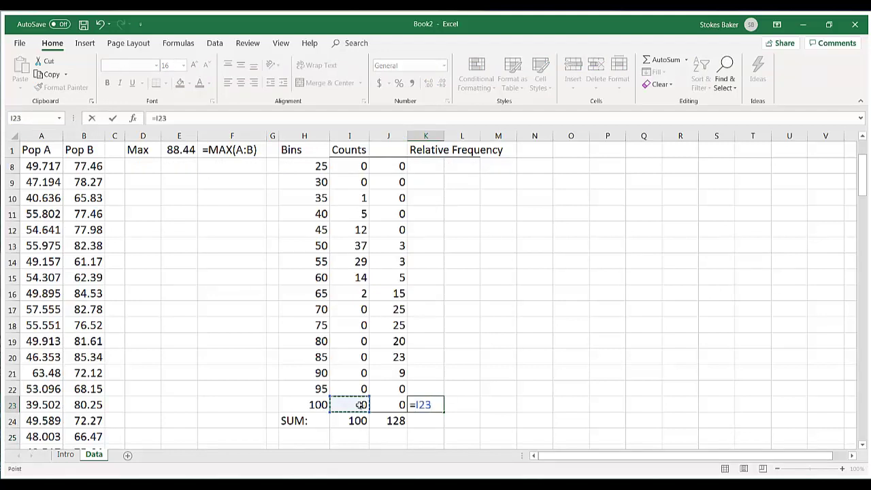
pyautogui.write('/')
pyautogui.click(360, 422)
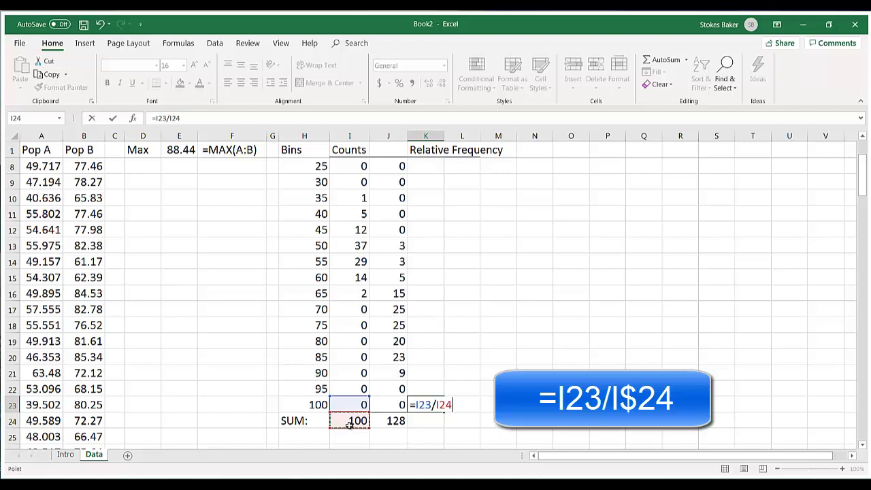
pyautogui.click(436, 406)
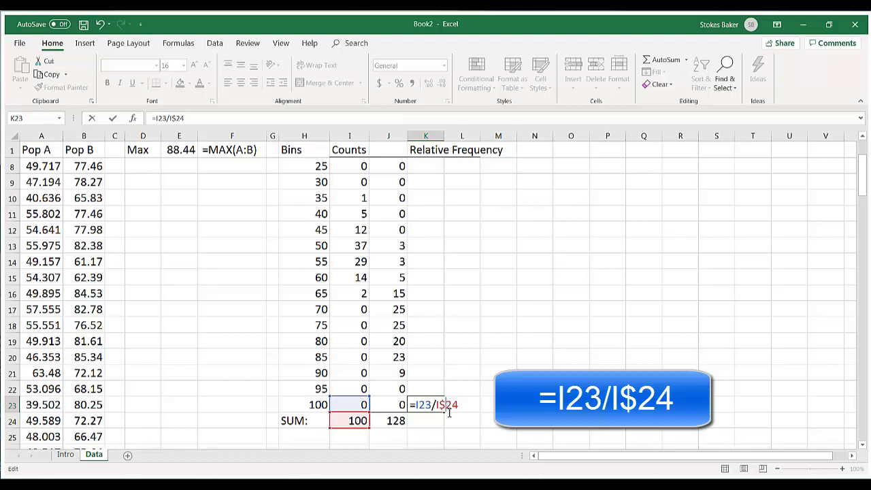
pyautogui.press('Return')
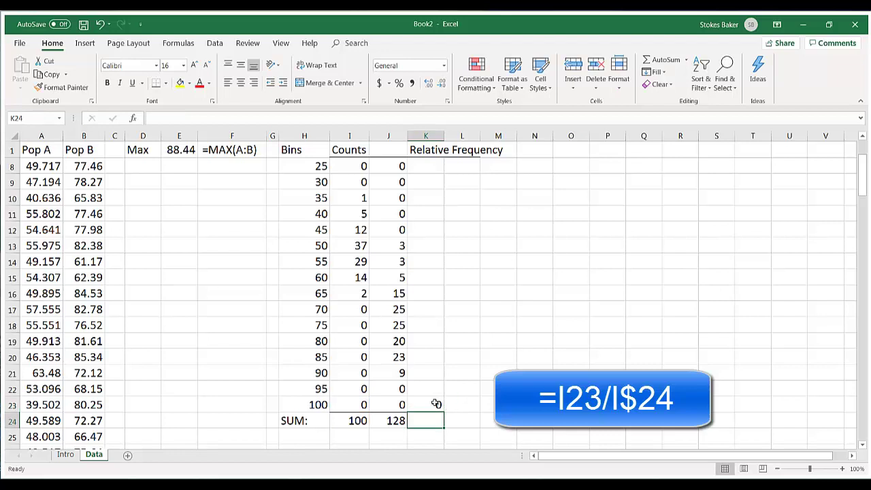
# Step: Fill the K23 relative frequency formula up to K3, and fill K3:K23 across into the Pop B column L
pyautogui.click(435, 404)
pyautogui.moveTo(444, 413); pyautogui.dragTo(438, 163)
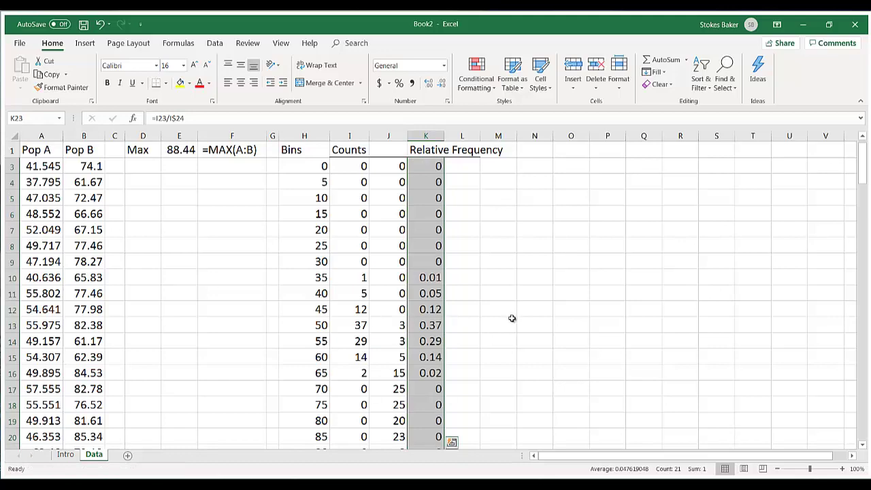
pyautogui.scroll(-3, 512, 319)
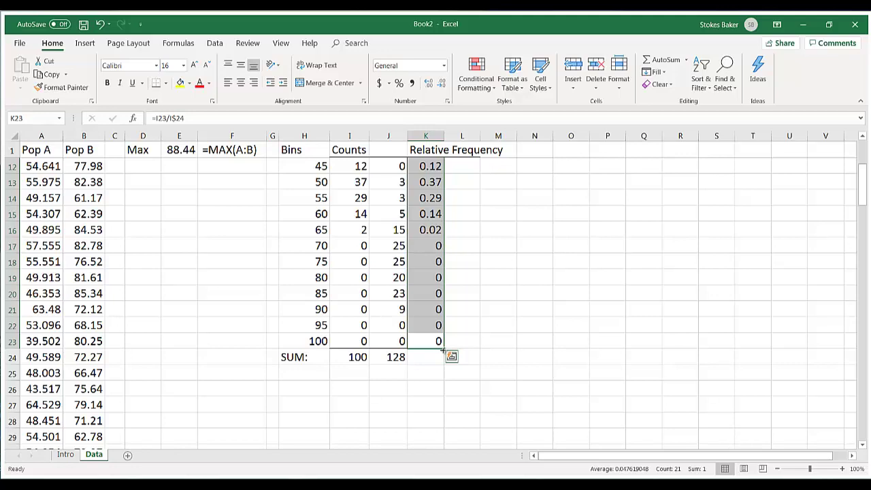
pyautogui.moveTo(443, 350); pyautogui.dragTo(479, 351)
pyautogui.click(492, 399)
pyautogui.scroll(3, 490, 398)
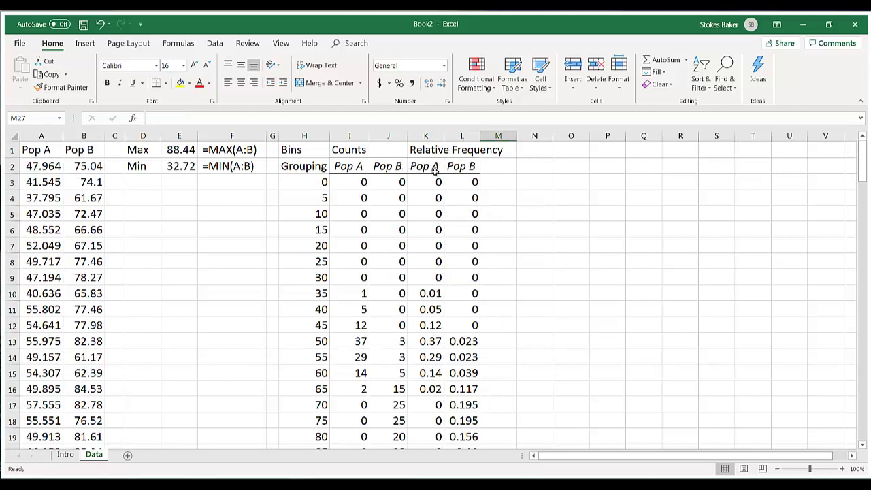
# Step: Total the relative frequencies in K24 with =SUM(K3:K23) and in L24 with =SUM(L3:L23)
pyautogui.scroll(-3, 489, 269)
pyautogui.click(437, 373)
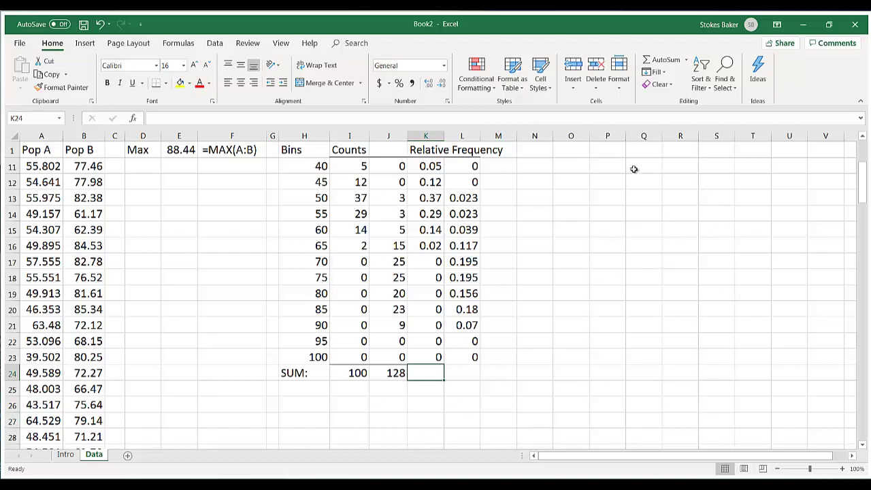
pyautogui.click(663, 62)
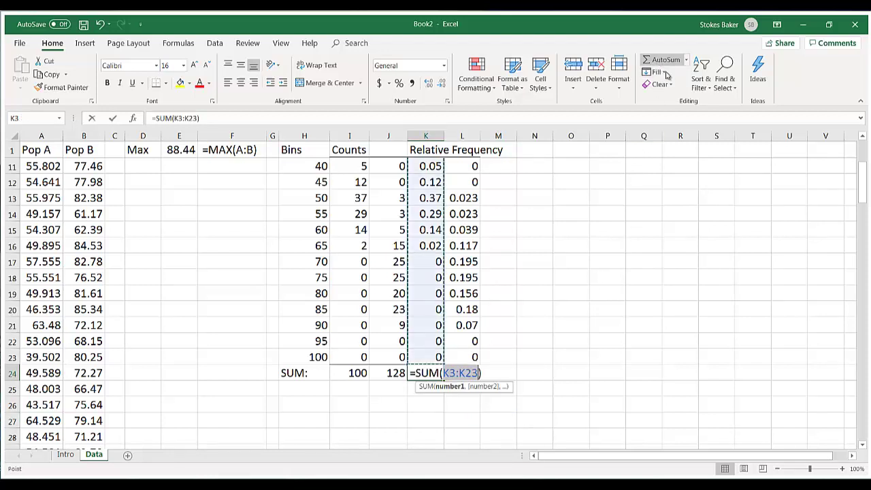
pyautogui.press('Return')
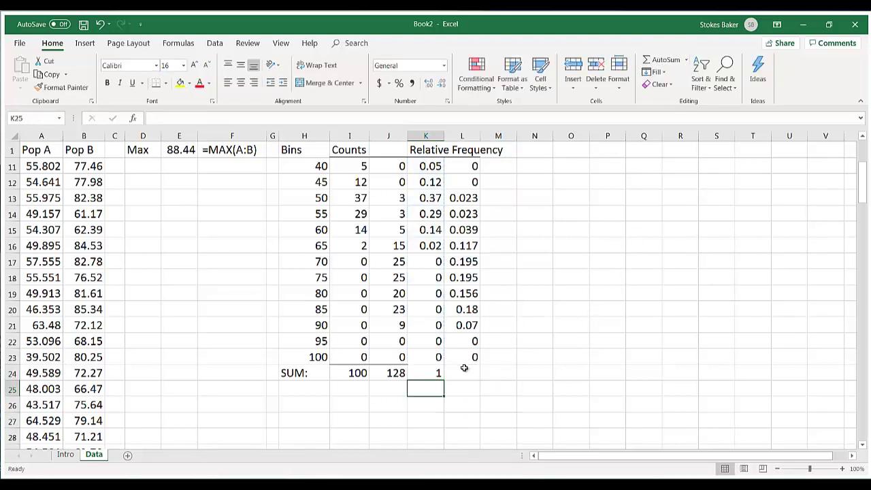
pyautogui.click(463, 371)
pyautogui.click(664, 60)
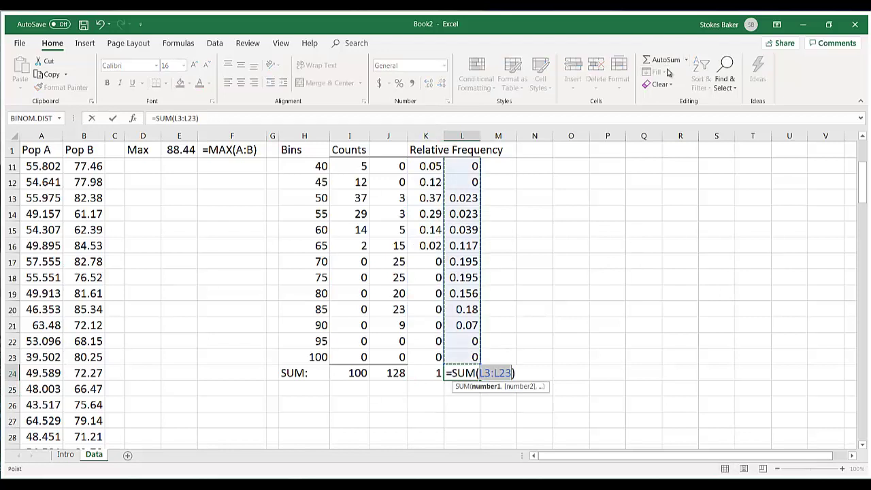
pyautogui.press('Return')
# Step: Add a bottom border under the last relative frequencies in K23:L23
pyautogui.moveTo(428, 356); pyautogui.dragTo(463, 357)
pyautogui.click(156, 85)
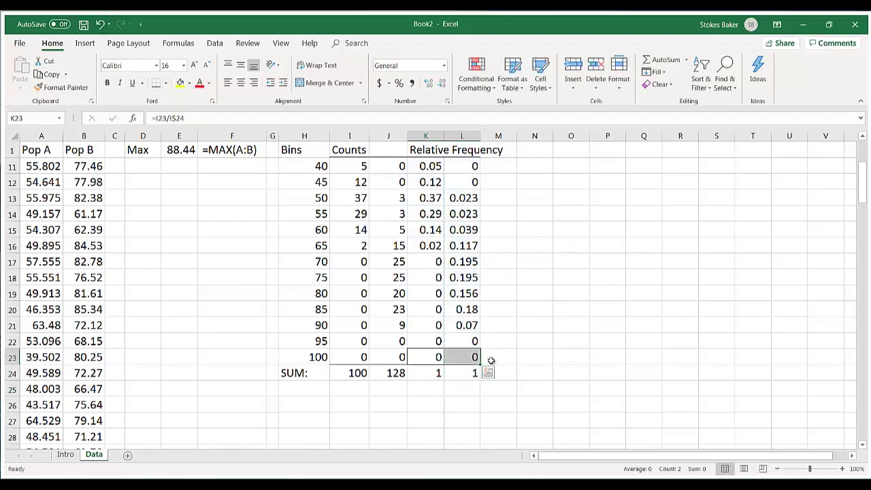
pyautogui.click(467, 404)
# Step: Set the font size of the entire Data worksheet to 14
pyautogui.scroll(3, 470, 406)
pyautogui.click(10, 127)
pyautogui.click(183, 66)
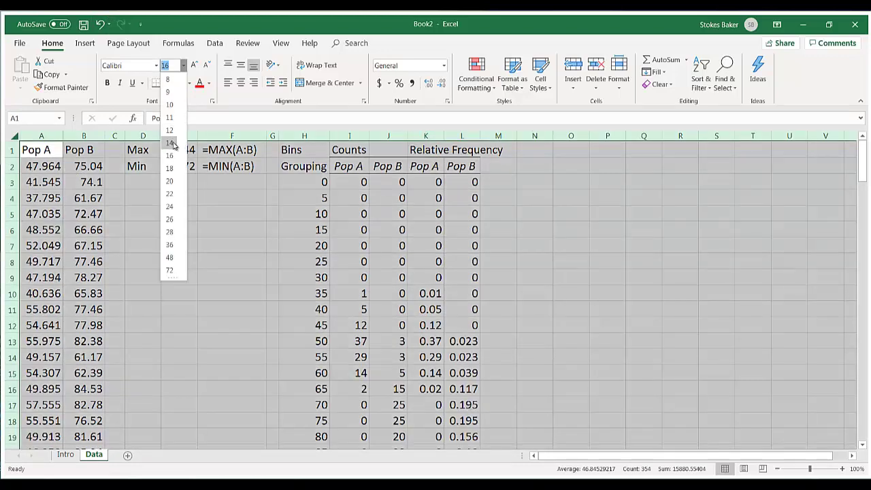
pyautogui.click(171, 142)
pyautogui.click(251, 249)
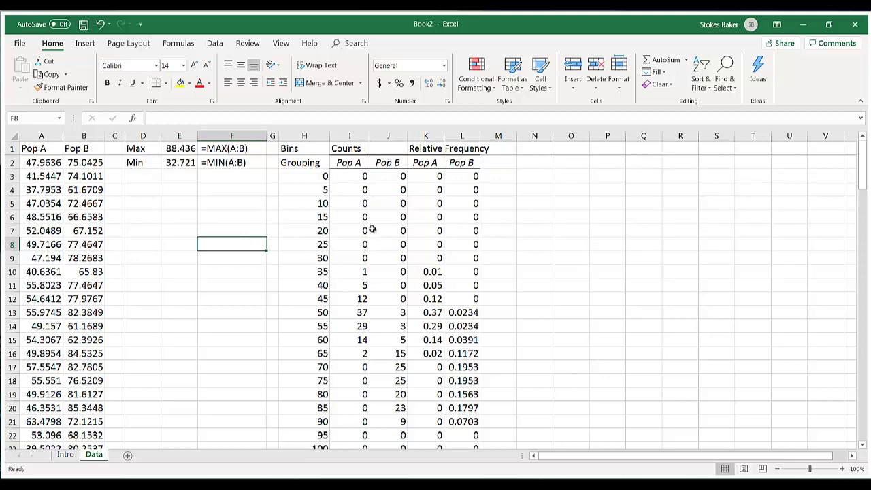
# Step: Insert a 2-D line chart with markers from the Pop A relative frequencies K3:K23 and move it beside the table, starting around column N
pyautogui.moveTo(423, 179); pyautogui.dragTo(431, 436)
pyautogui.scroll(1, 459, 341)
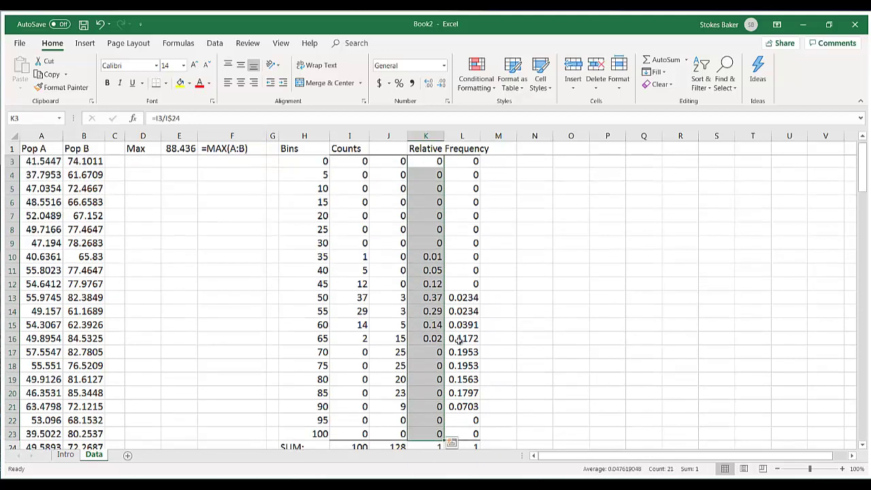
pyautogui.scroll(1, 460, 341)
pyautogui.scroll(-1, 460, 340)
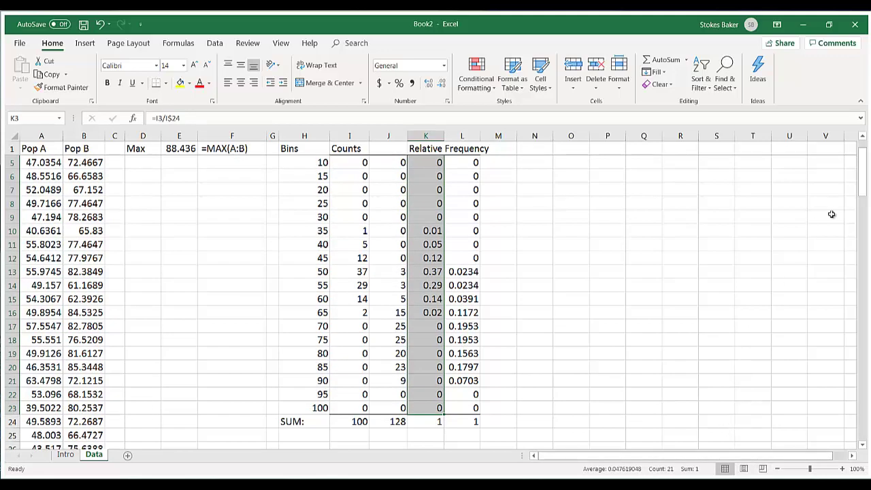
pyautogui.click(863, 136)
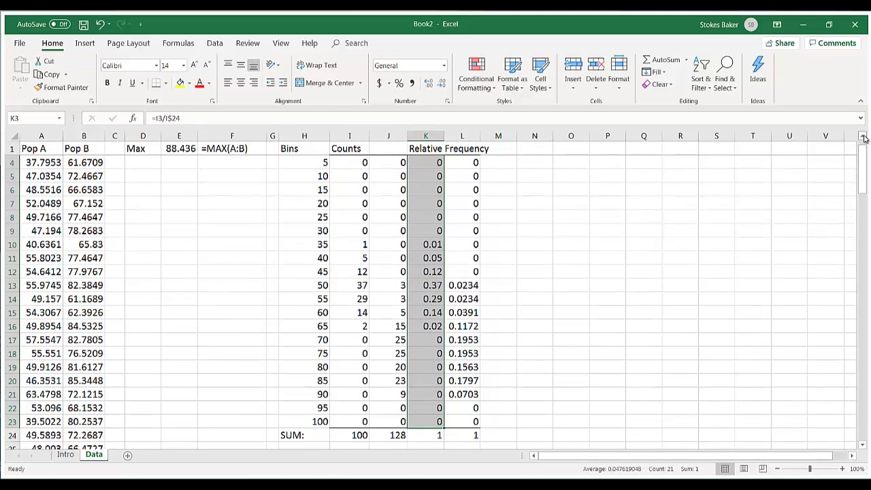
pyautogui.click(864, 137)
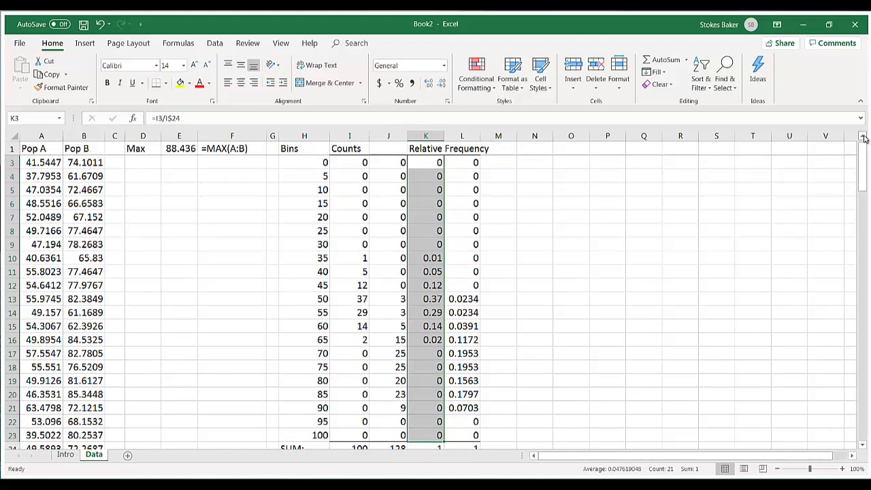
pyautogui.click(87, 44)
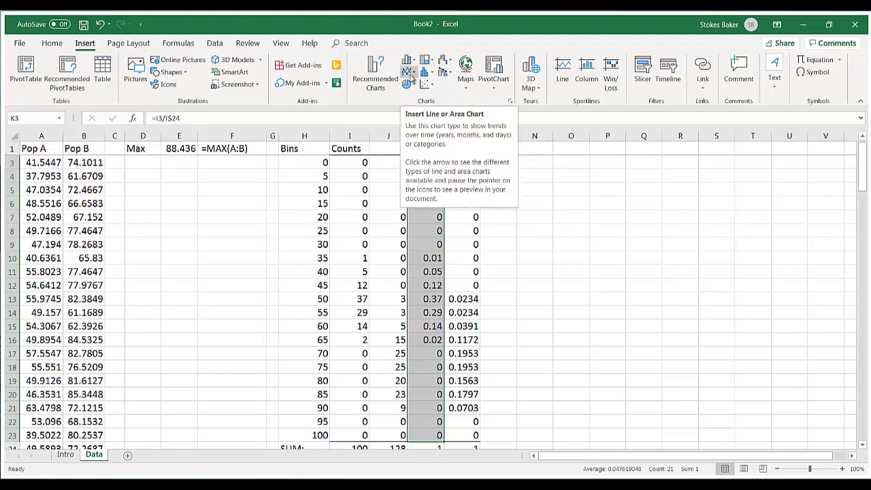
pyautogui.click(411, 73)
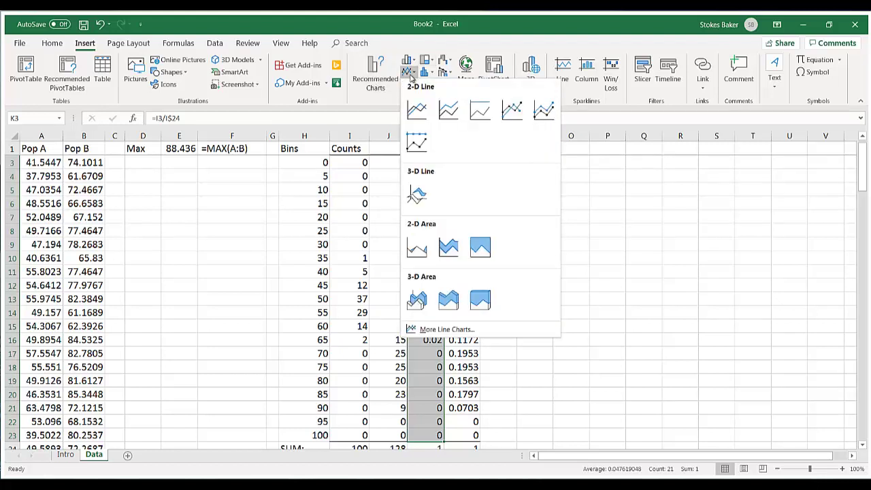
pyautogui.click(512, 111)
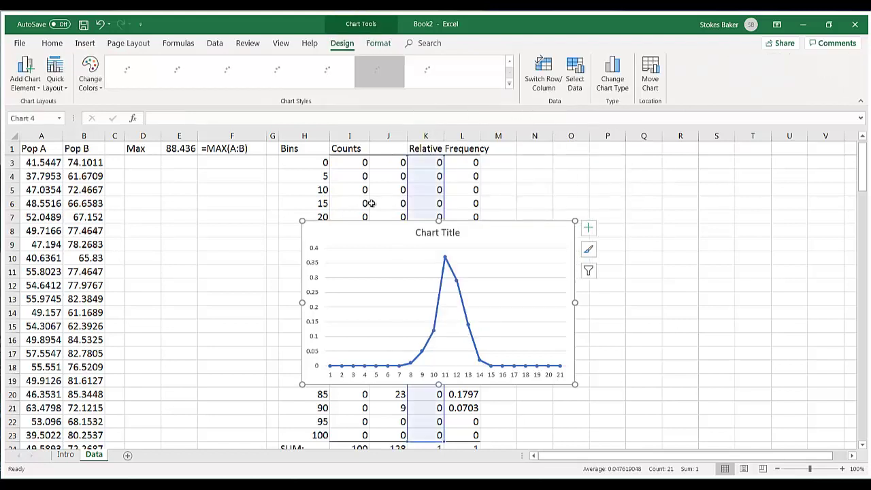
pyautogui.moveTo(389, 232); pyautogui.dragTo(545, 186)
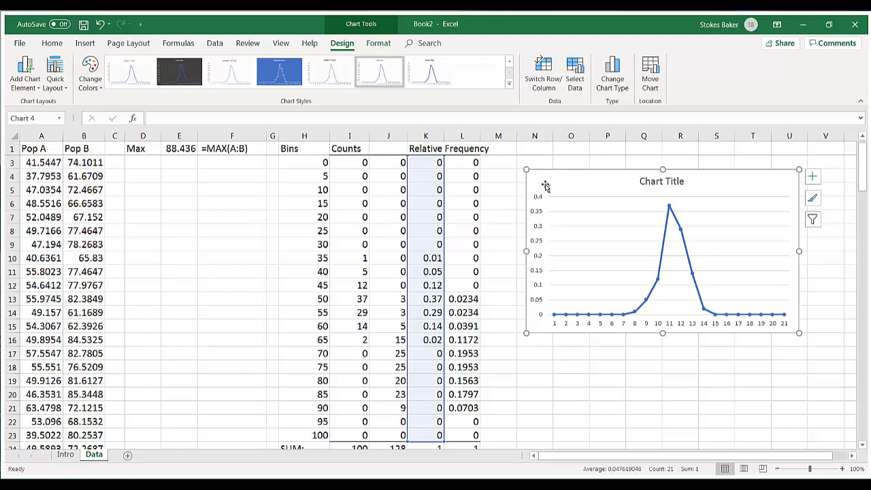
# Step: Apply quick layout Layout 10 to the chart to add axis titles and a legend
pyautogui.click(65, 83)
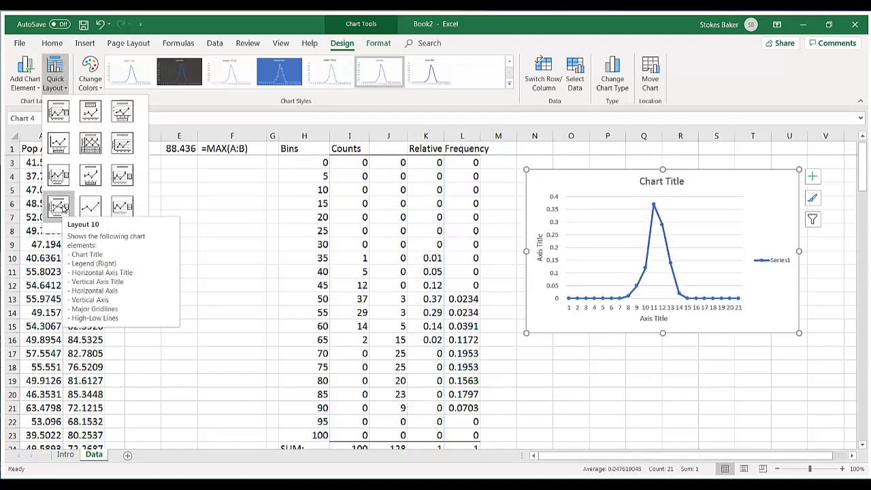
pyautogui.click(59, 206)
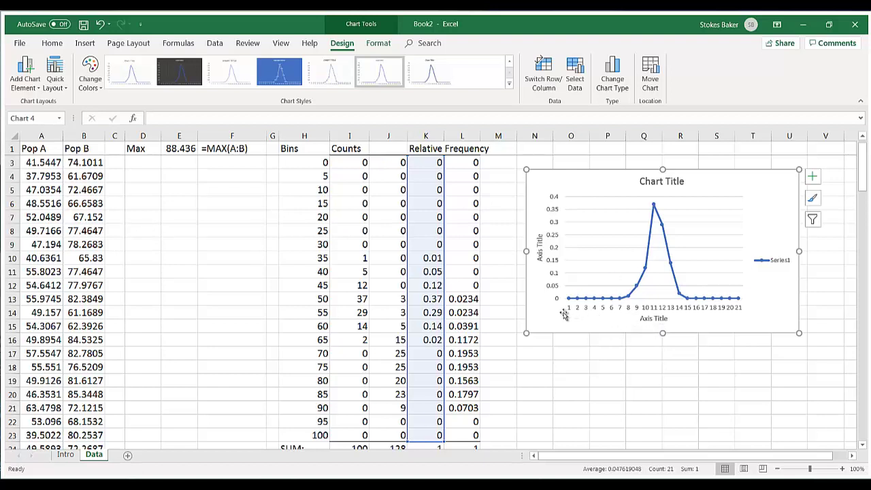
pyautogui.moveTo(317, 164); pyautogui.dragTo(312, 259)
pyautogui.click(605, 379)
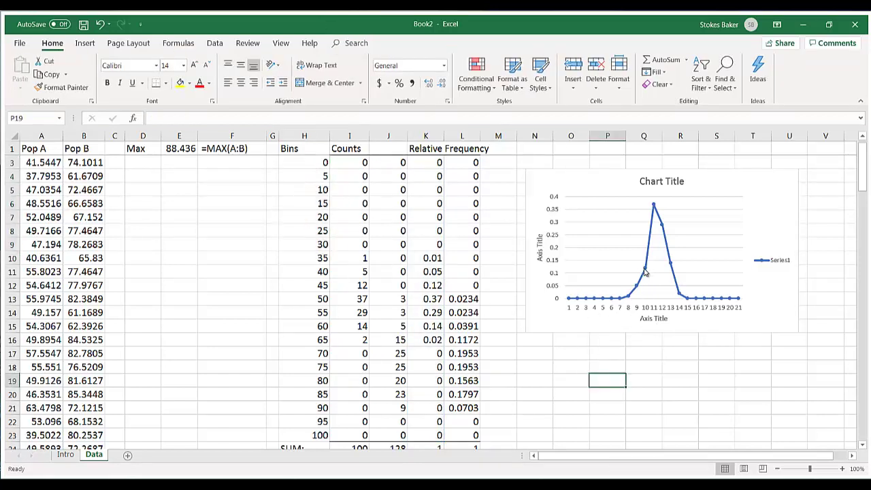
# Step: Edit the chart's data series so its name comes from the Pop A header in K2 (=Data!$K$2)
pyautogui.click(645, 268)
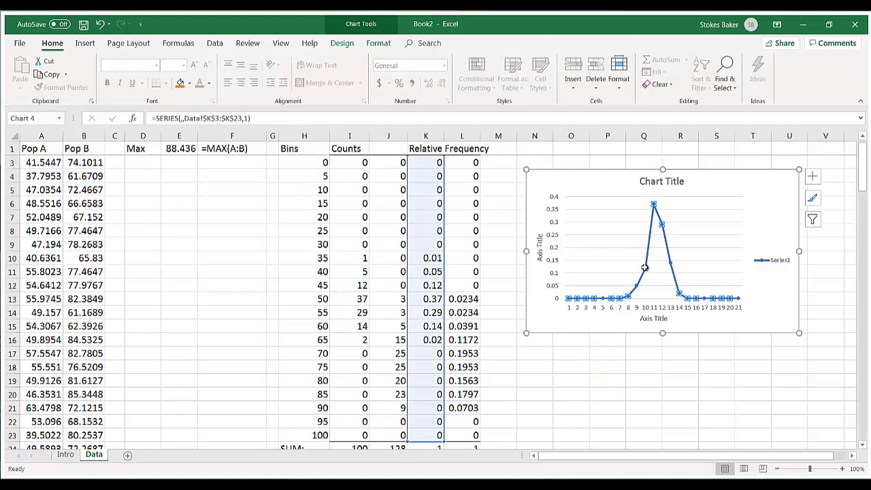
pyautogui.rightClick(644, 269)
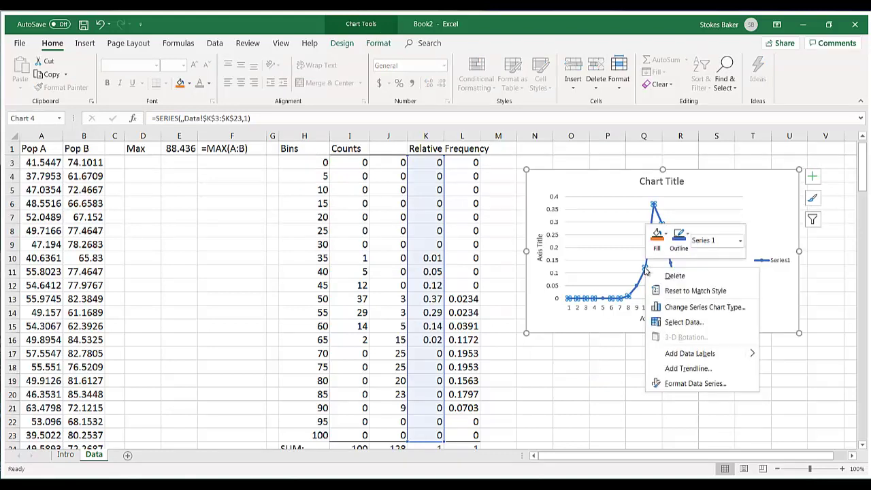
pyautogui.click(685, 323)
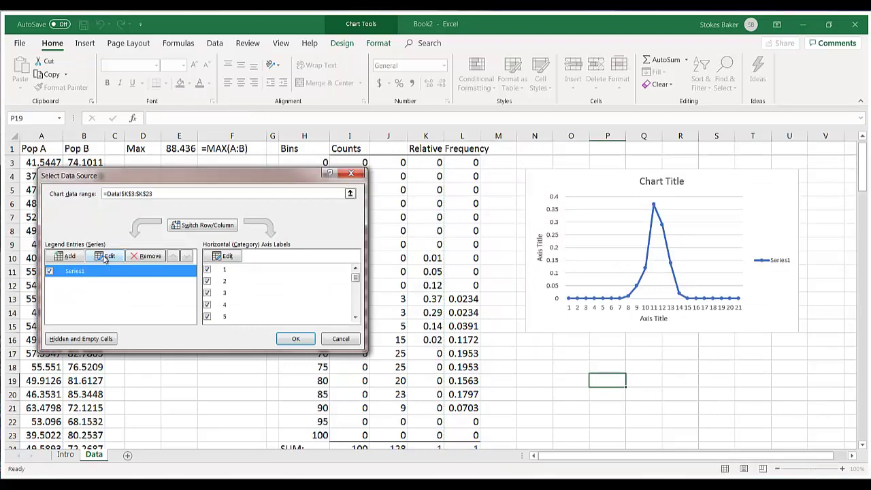
pyautogui.click(105, 256)
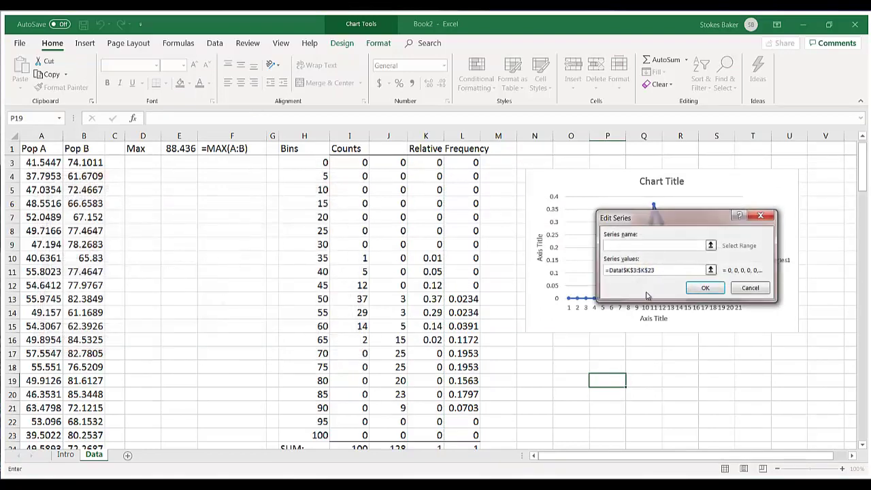
pyautogui.click(711, 245)
pyautogui.scroll(1, 505, 215)
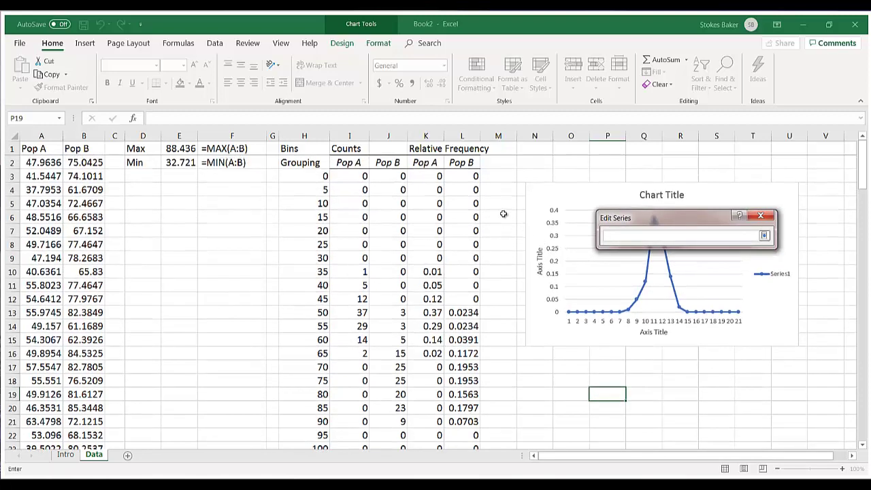
pyautogui.click(426, 162)
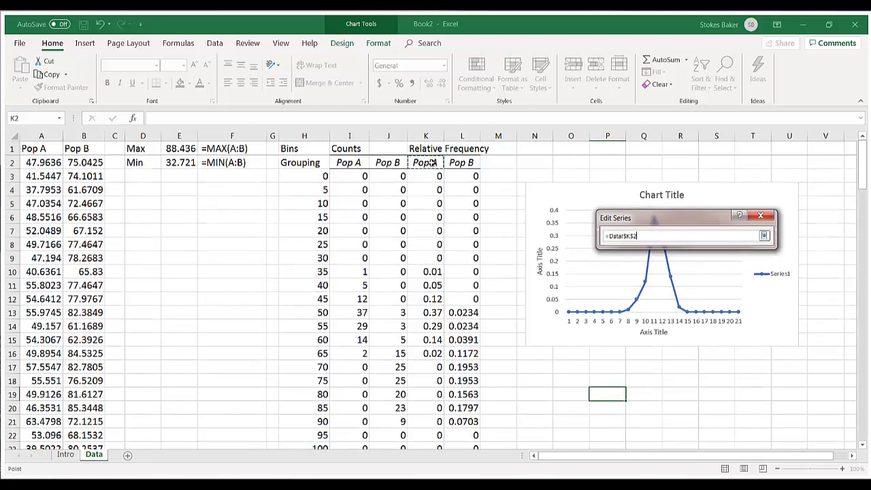
pyautogui.click(765, 236)
pyautogui.click(705, 288)
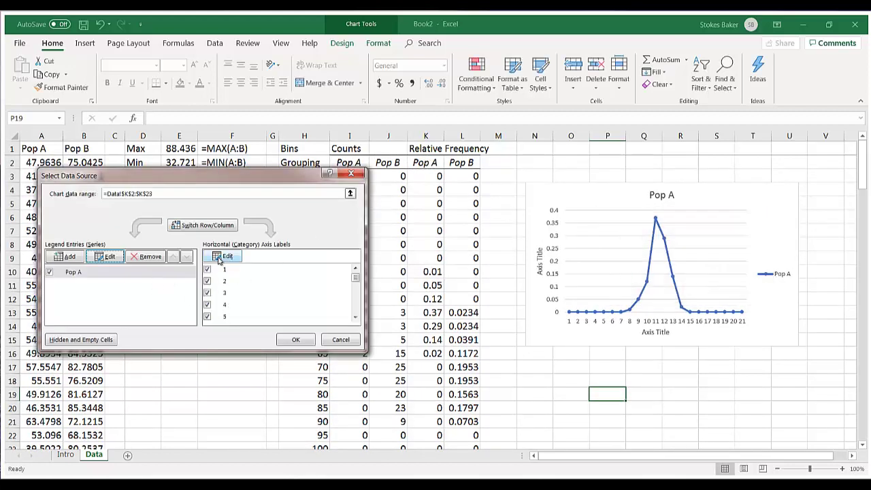
# Step: Set the chart's horizontal axis labels to the bin groupings in H3:H23 (=Data!$H$3:$H$23)
pyautogui.click(223, 257)
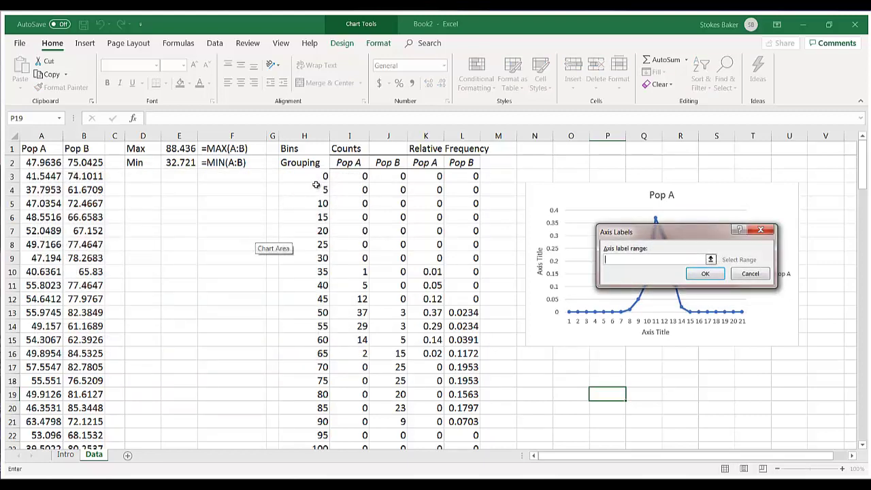
pyautogui.click(710, 259)
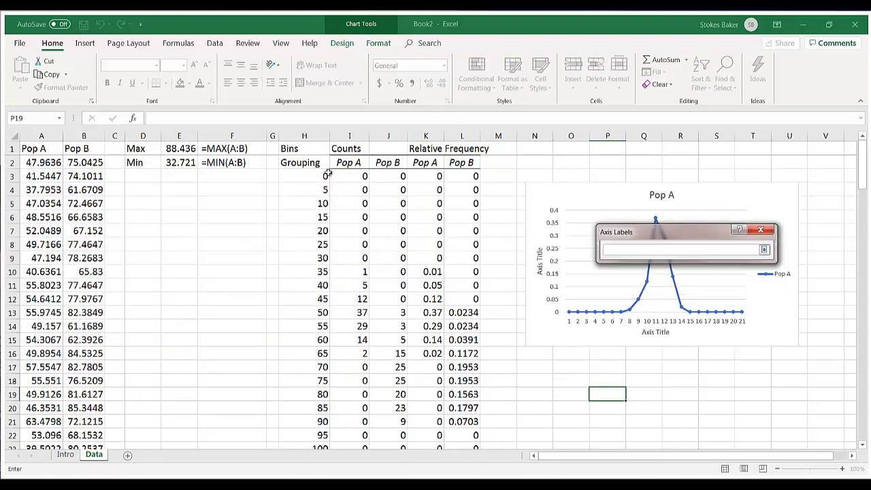
pyautogui.moveTo(299, 176); pyautogui.dragTo(299, 451)
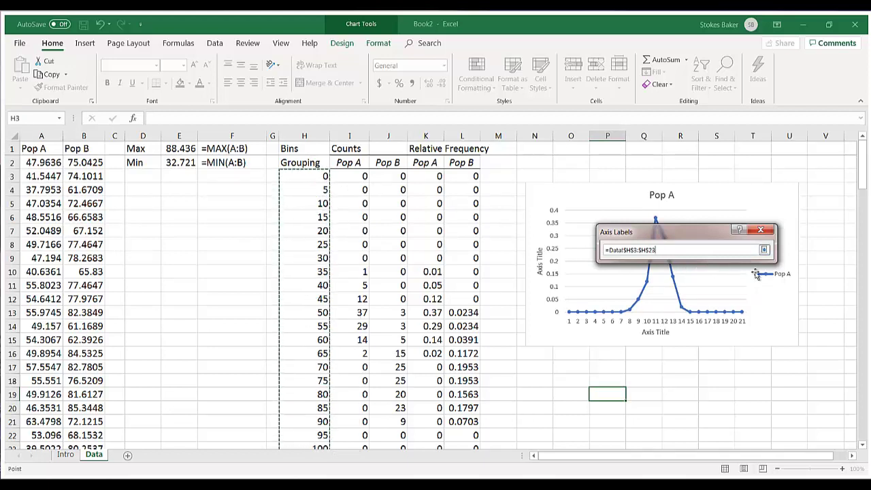
pyautogui.click(763, 250)
pyautogui.click(705, 273)
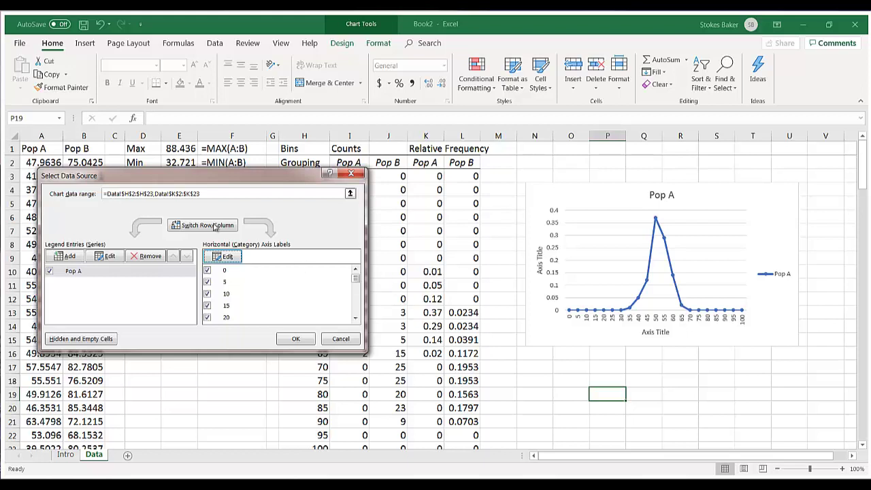
# Step: Add a second chart series named Pop B with values from L3:L23 (=Data!$L$3:$L$23) and accept the data source changes
pyautogui.moveTo(223, 181); pyautogui.dragTo(210, 183)
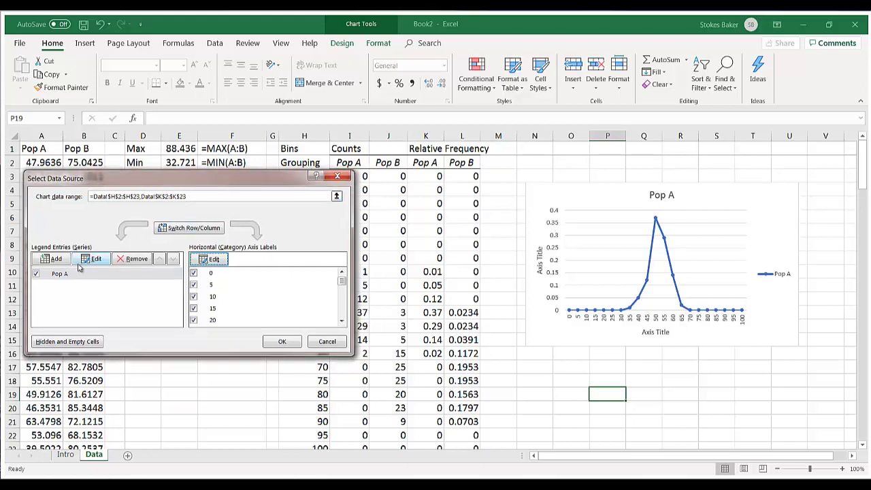
pyautogui.click(53, 260)
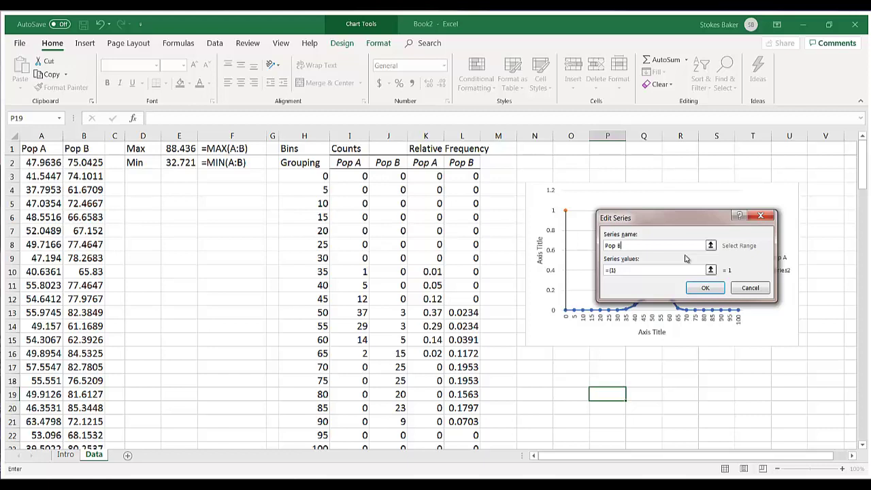
pyautogui.click(712, 270)
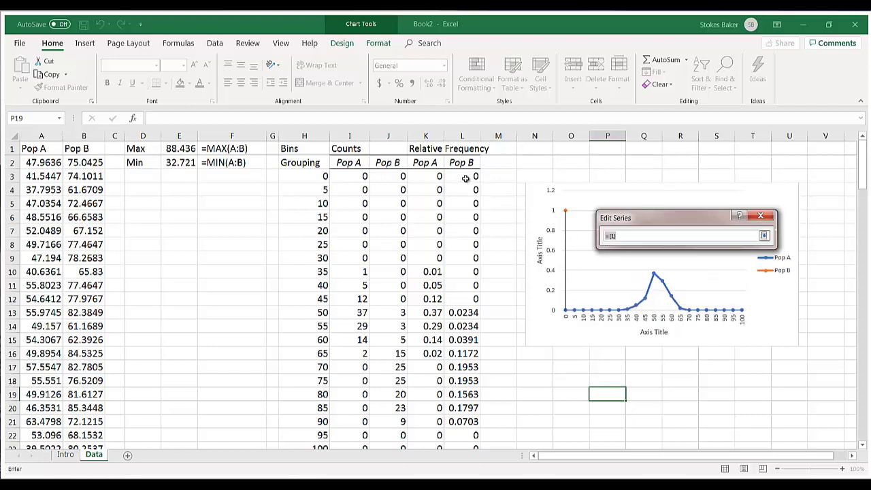
pyautogui.moveTo(465, 178); pyautogui.dragTo(467, 419)
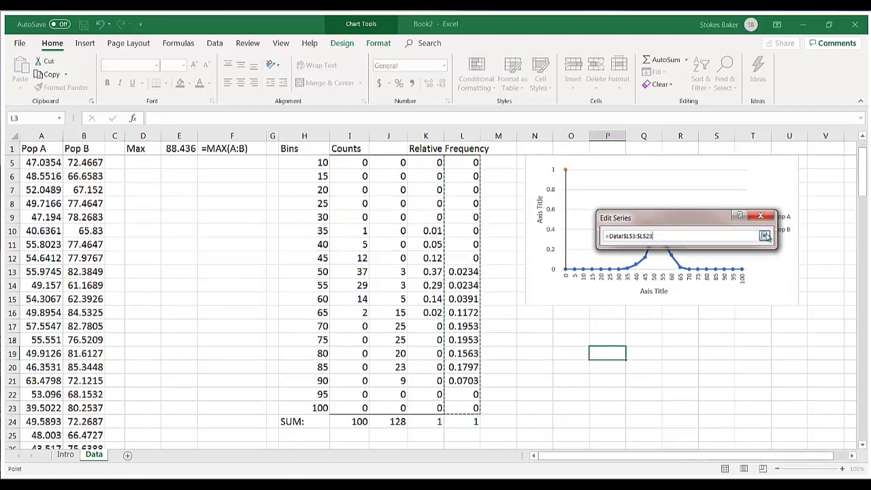
pyautogui.click(765, 236)
pyautogui.click(702, 288)
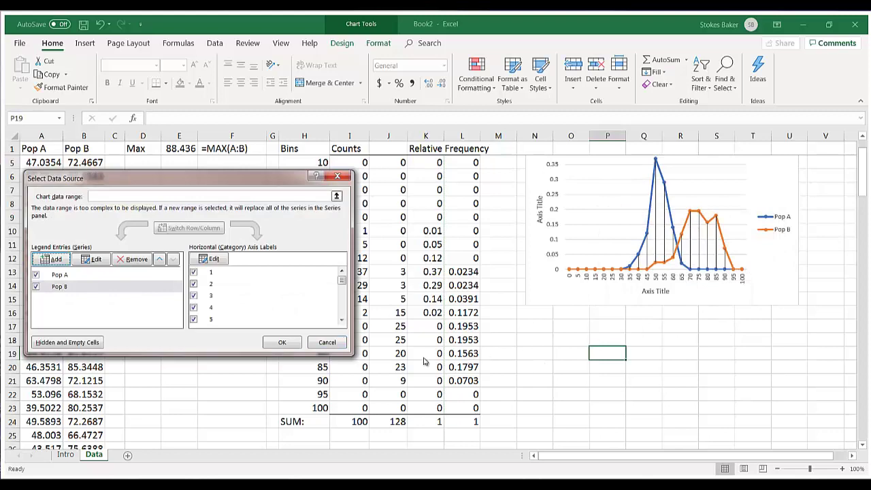
pyautogui.click(295, 344)
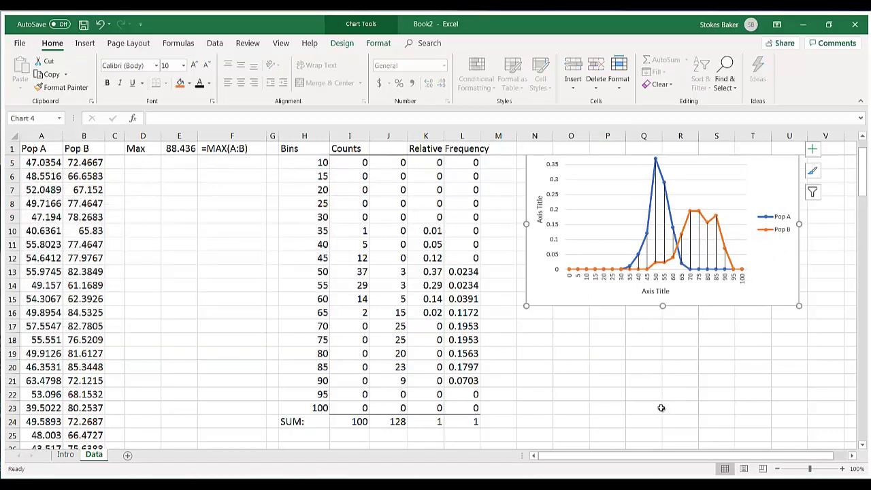
# Step: Delete the vertical lines that connect the Pop A and Pop B points in the chart
pyautogui.scroll(1, 699, 386)
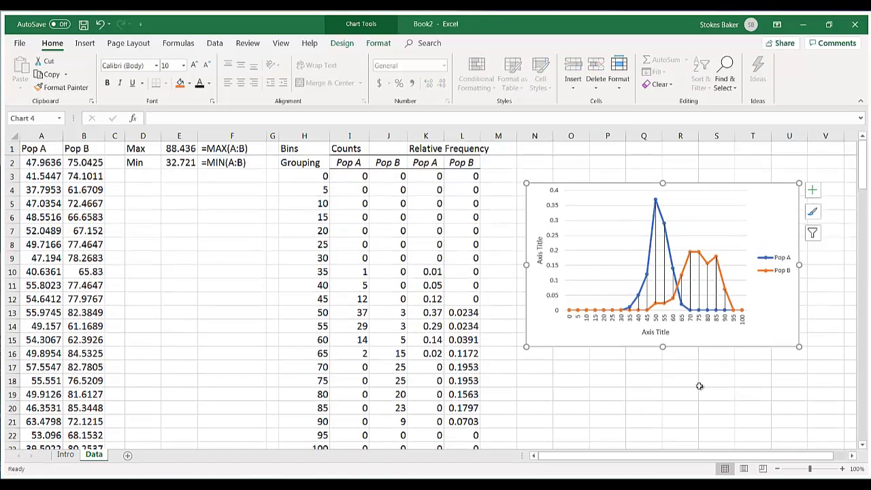
pyautogui.click(708, 295)
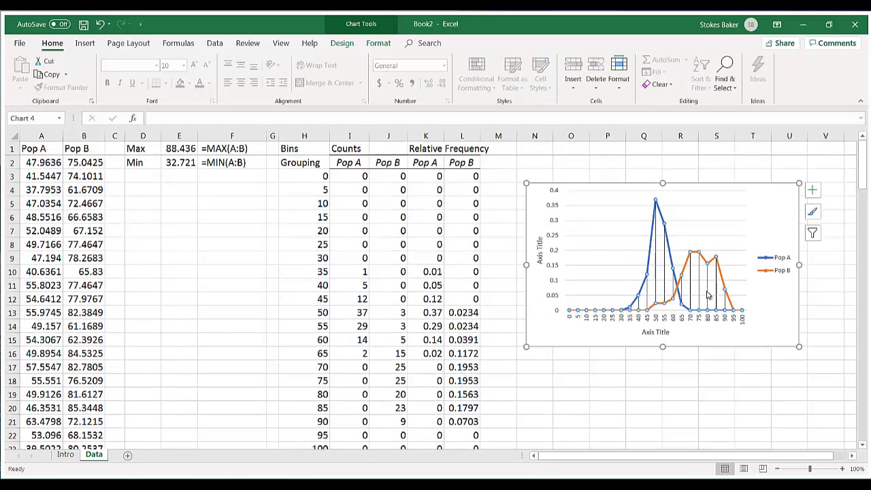
pyautogui.press('Delete')
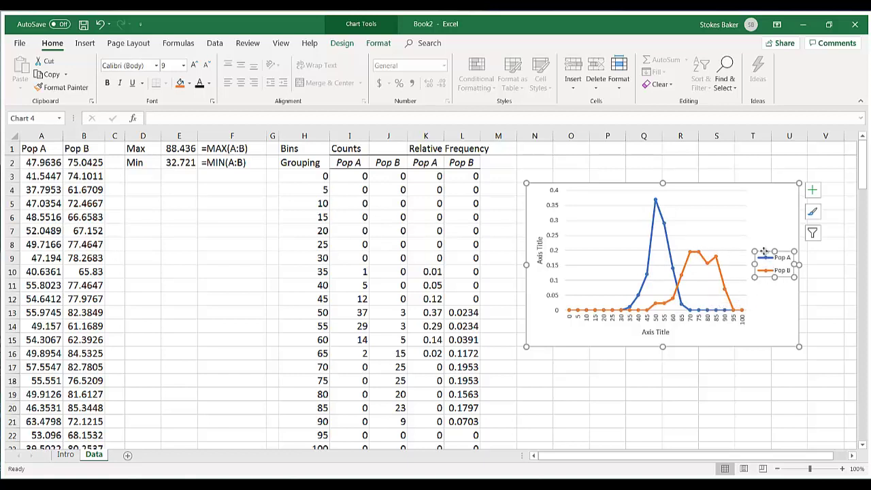
# Step: Move the legend inside the upper right of the plot area and widen the plot area into the freed space
pyautogui.moveTo(764, 252); pyautogui.dragTo(706, 199)
pyautogui.click(735, 248)
pyautogui.moveTo(747, 250); pyautogui.dragTo(773, 255)
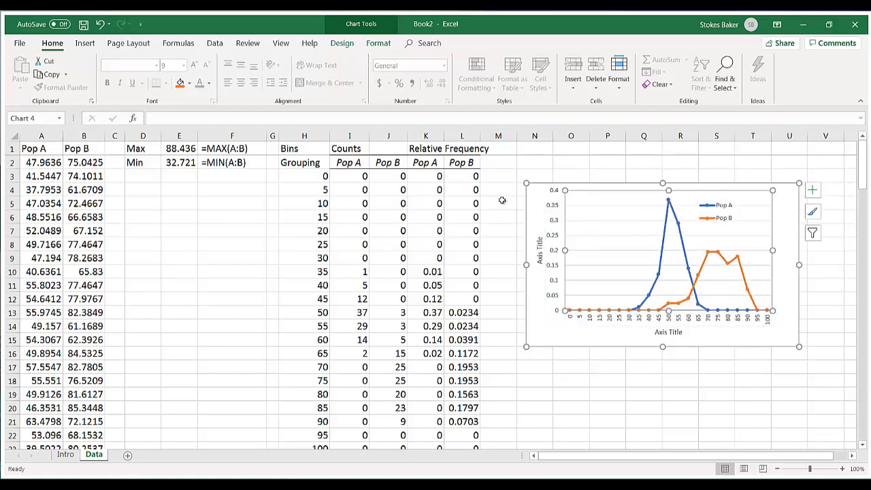
# Step: Add a chart title above the plot of the Pop A and Pop B relative frequencies
pyautogui.click(564, 267)
pyautogui.click(342, 43)
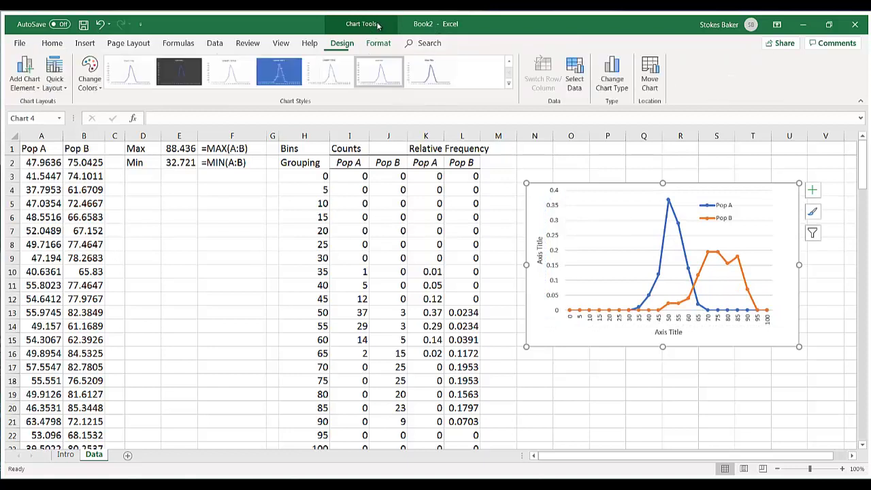
pyautogui.click(15, 78)
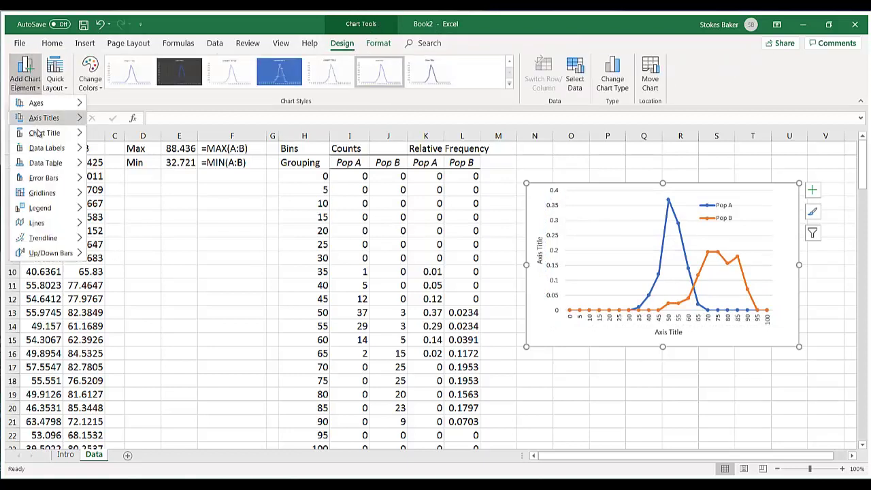
pyautogui.moveTo(46, 117)
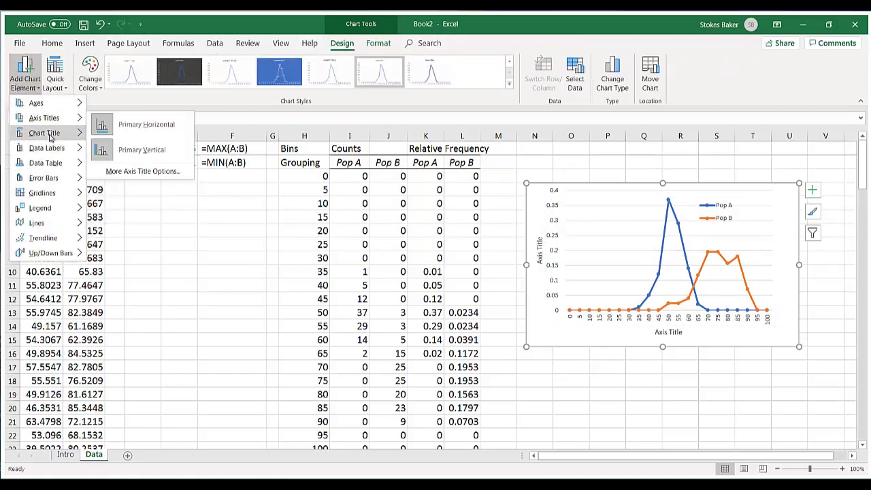
pyautogui.moveTo(44, 133)
pyautogui.click(109, 165)
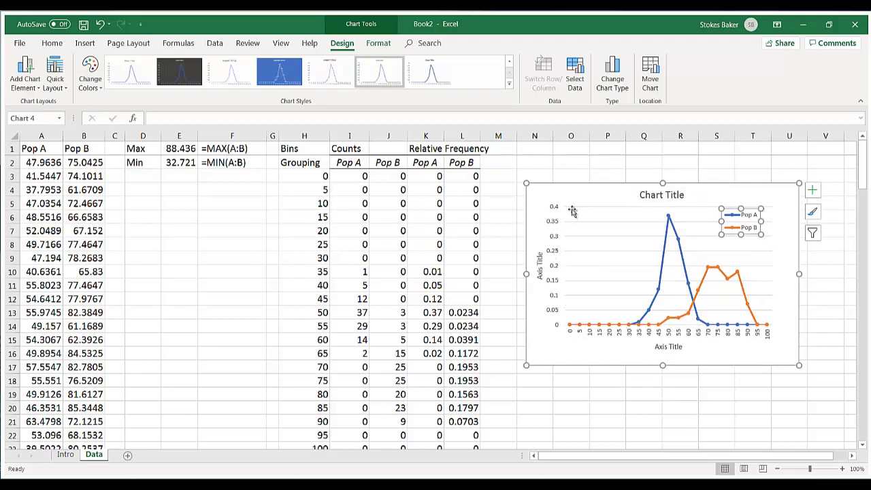
# Step: Set all text in the chart to font size 11 and the black theme color
pyautogui.click(545, 189)
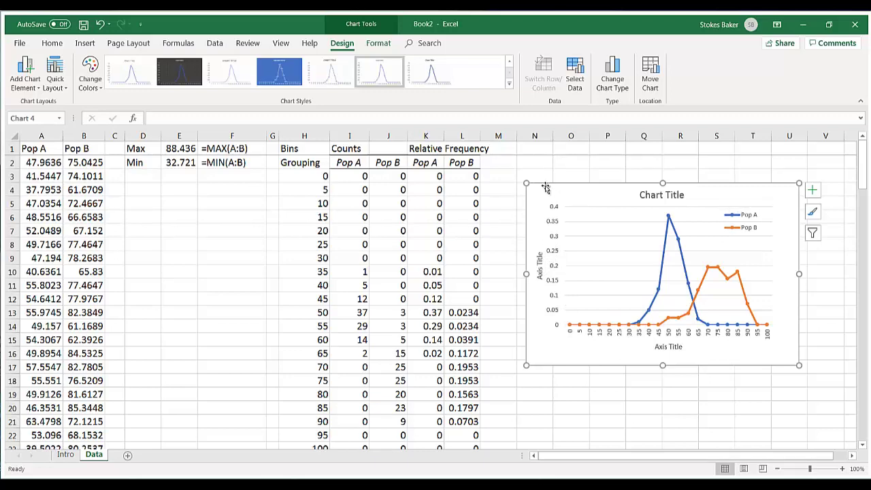
pyautogui.moveTo(599, 396); pyautogui.dragTo(608, 423)
pyautogui.click(558, 363)
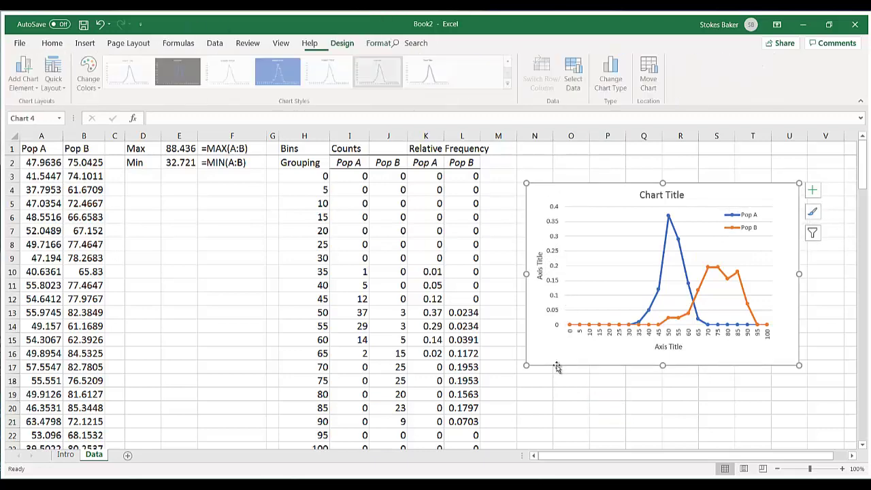
pyautogui.click(55, 44)
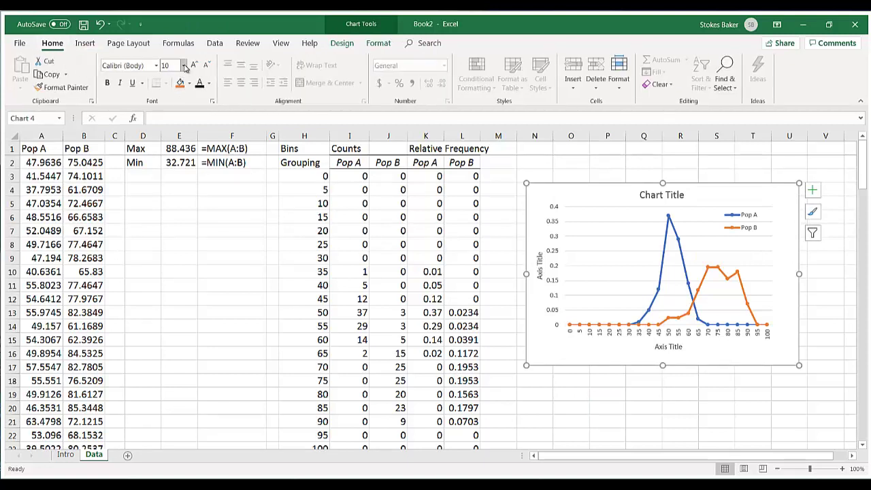
pyautogui.click(183, 65)
pyautogui.click(167, 128)
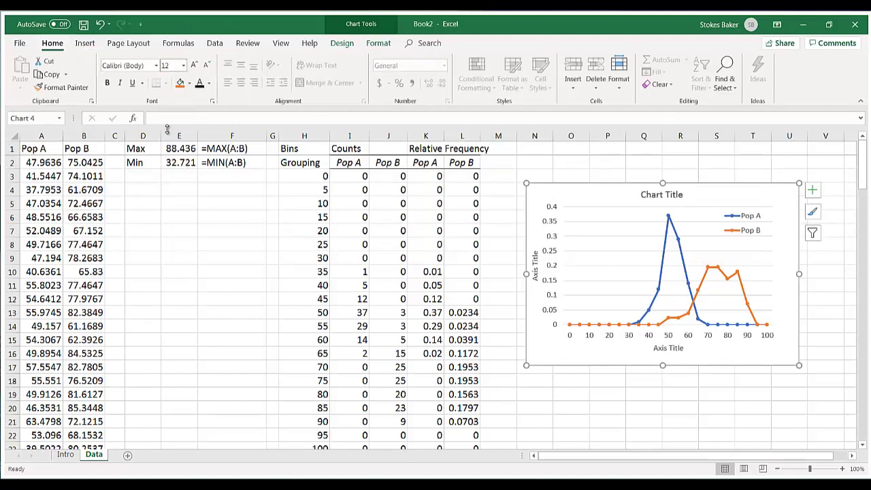
pyautogui.click(209, 84)
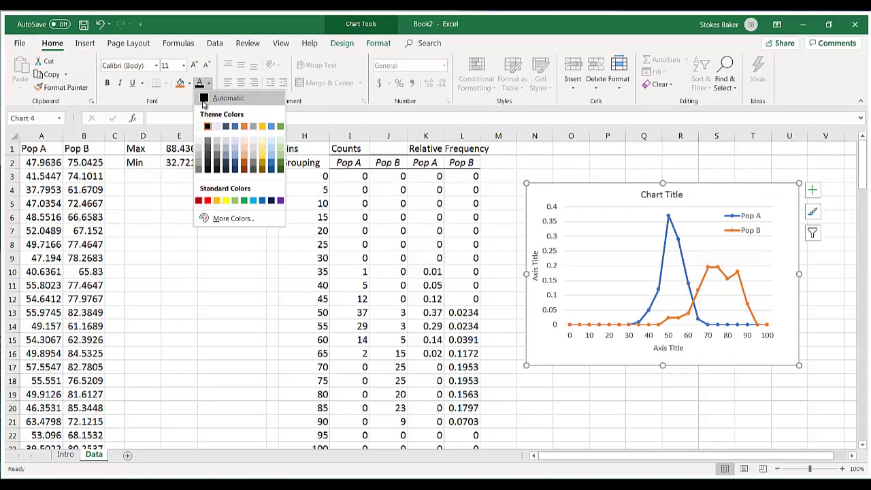
pyautogui.click(209, 126)
pyautogui.click(211, 131)
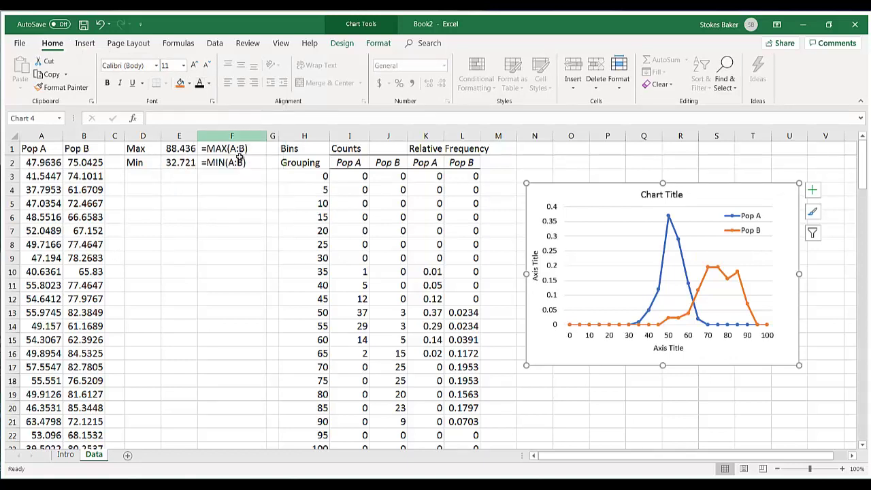
# Step: Format the chart's vertical value axis with a solid black line and increase the line width
pyautogui.click(557, 292)
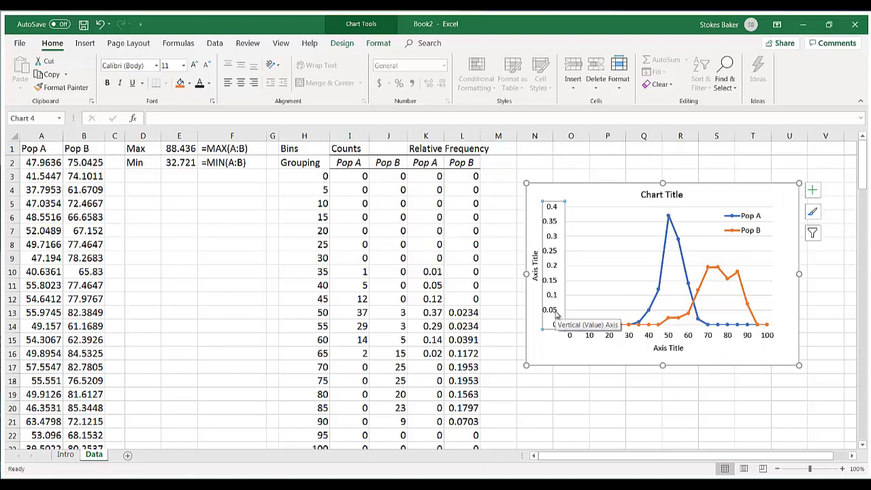
pyautogui.rightClick(557, 316)
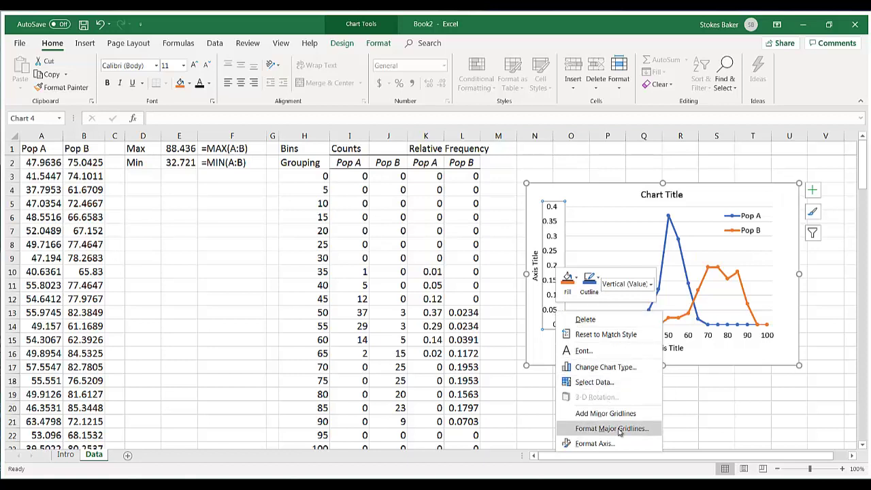
pyautogui.click(592, 443)
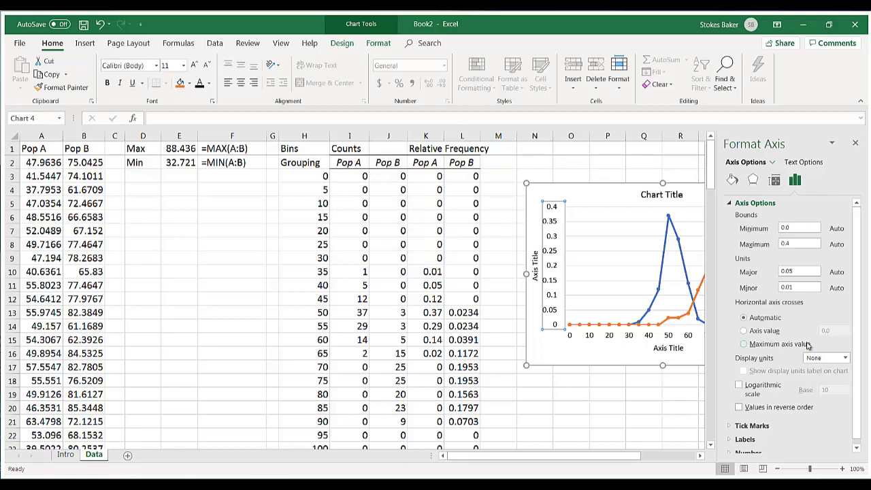
pyautogui.click(734, 181)
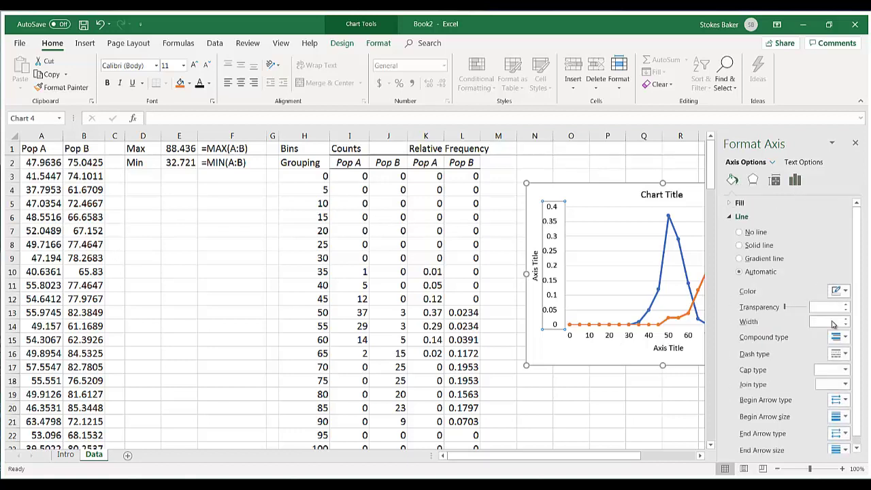
pyautogui.click(844, 291)
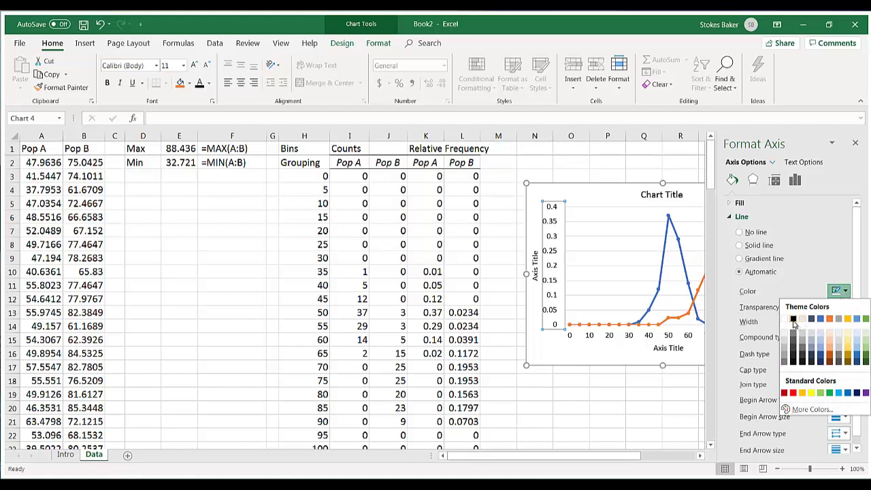
pyautogui.click(797, 327)
pyautogui.click(847, 318)
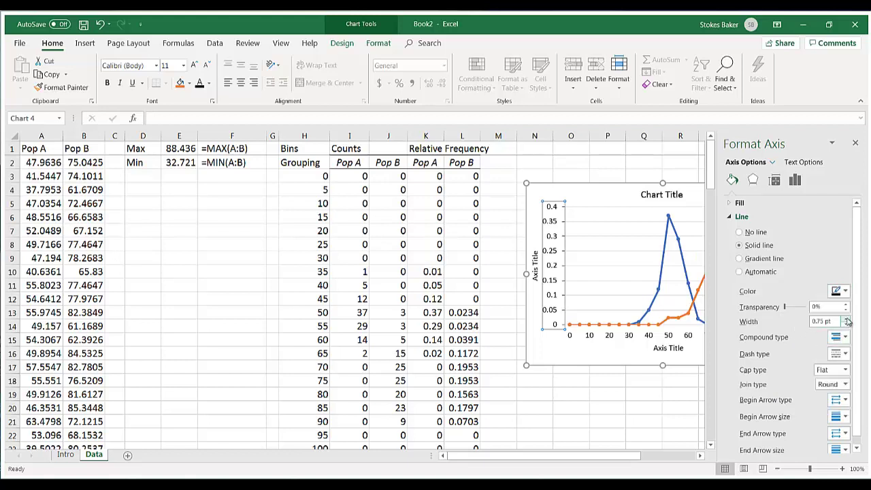
pyautogui.click(620, 382)
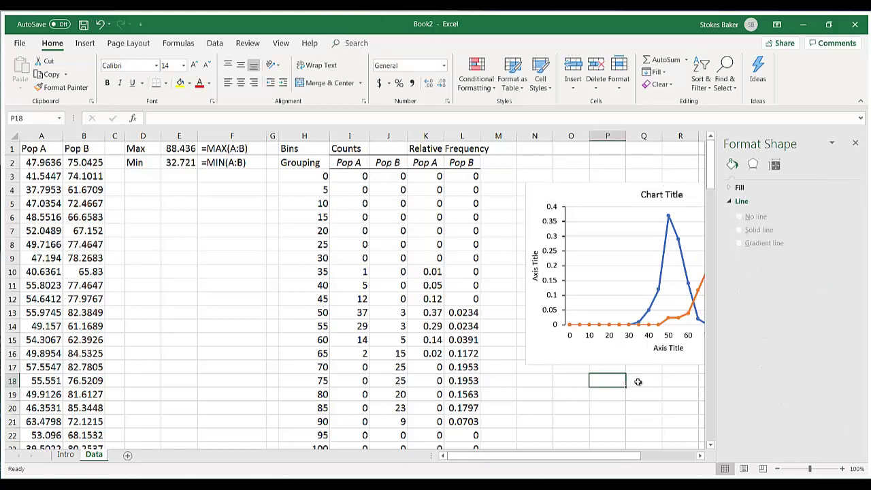
pyautogui.click(610, 335)
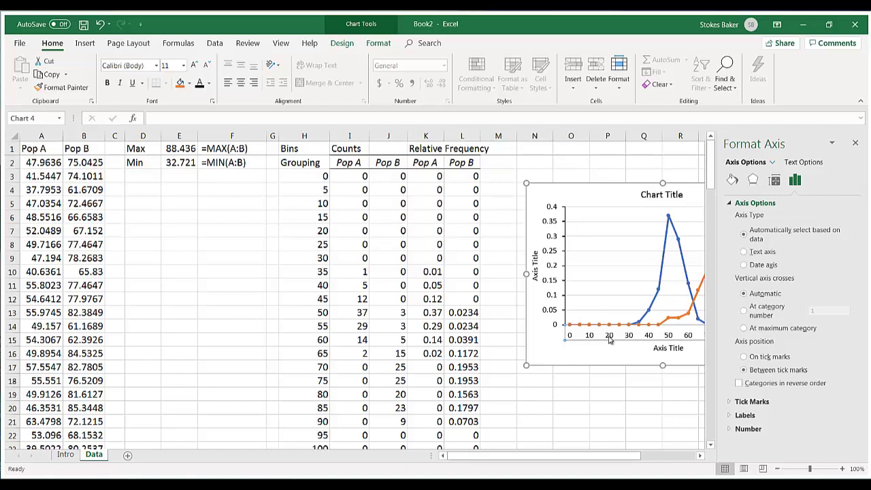
pyautogui.click(856, 142)
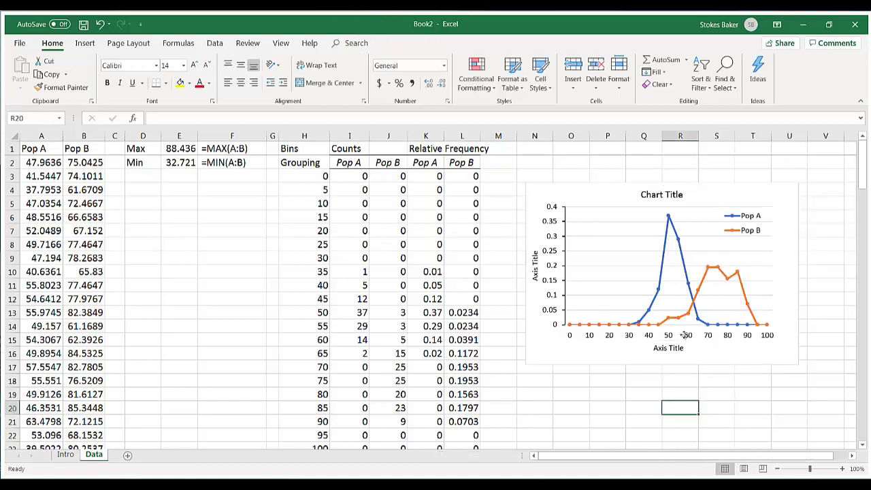
pyautogui.click(687, 341)
pyautogui.rightClick(686, 339)
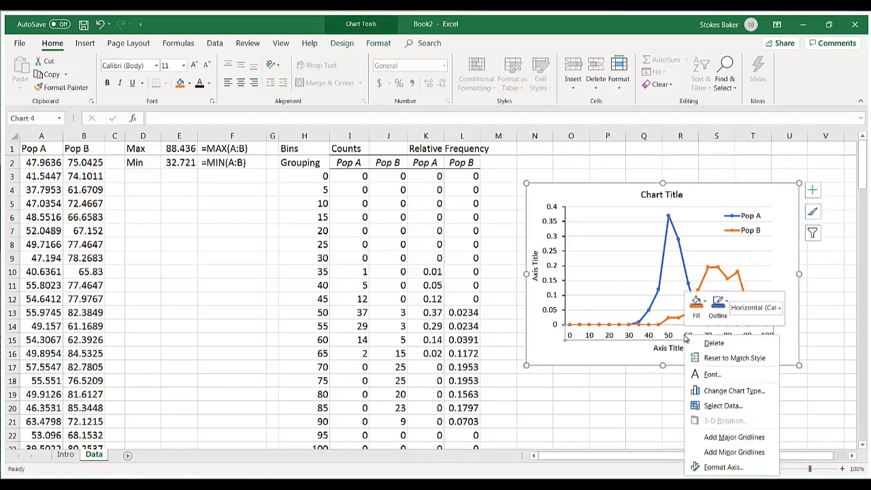
pyautogui.click(728, 407)
pyautogui.press('Escape')
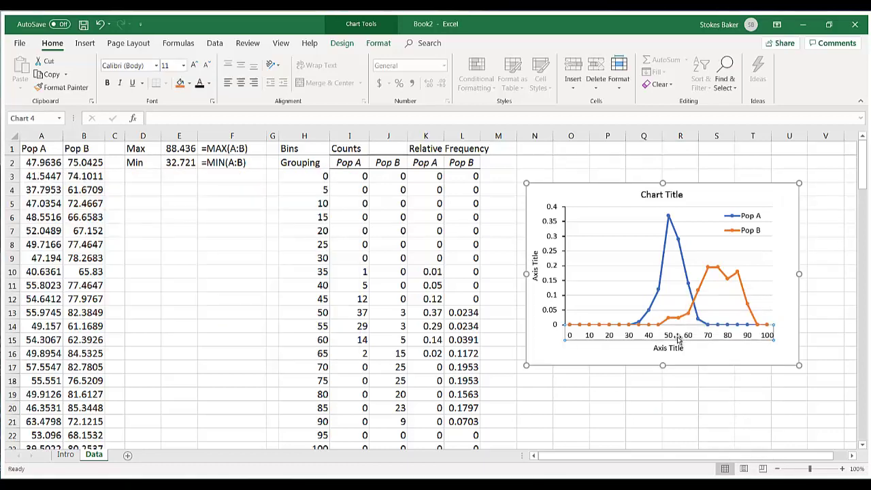
# Step: Format the chart's horizontal category axis with a solid black line 1 pt wide
pyautogui.rightClick(678, 338)
pyautogui.press('Escape')
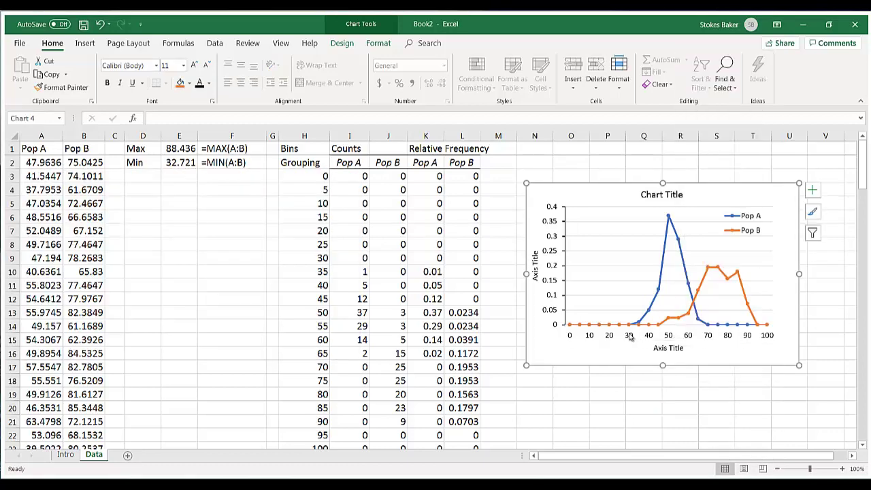
pyautogui.rightClick(631, 337)
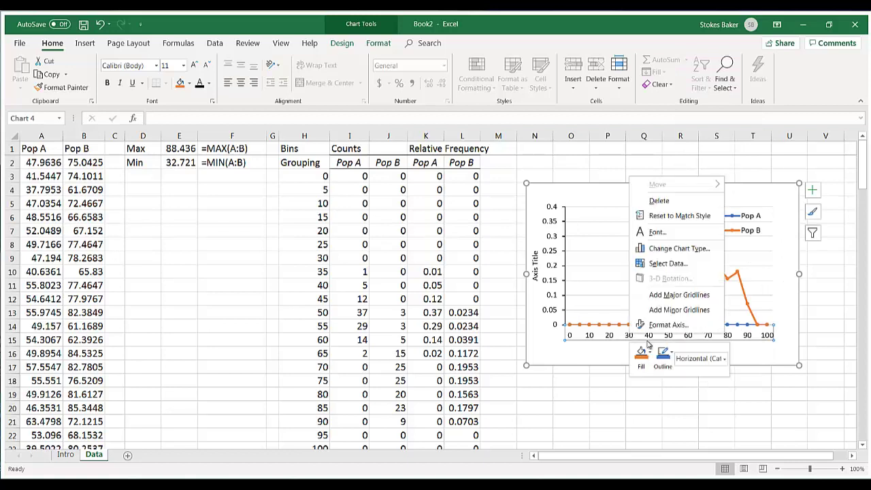
pyautogui.click(692, 328)
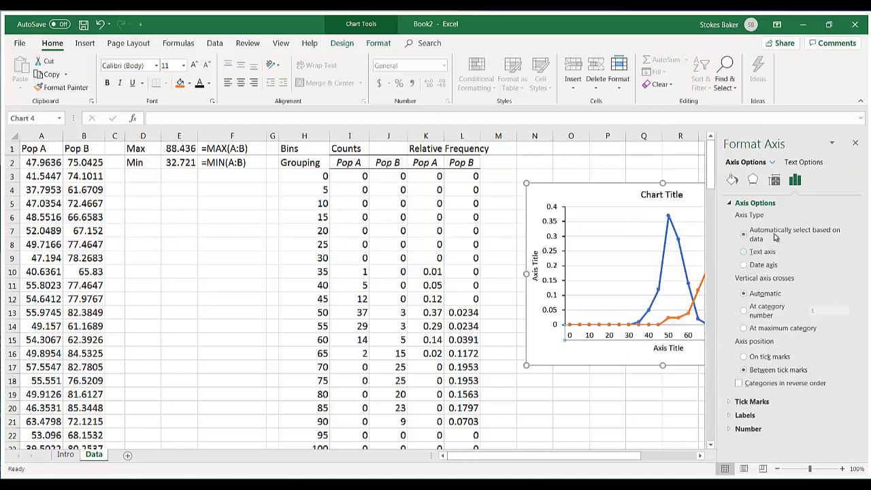
pyautogui.click(733, 180)
pyautogui.click(757, 233)
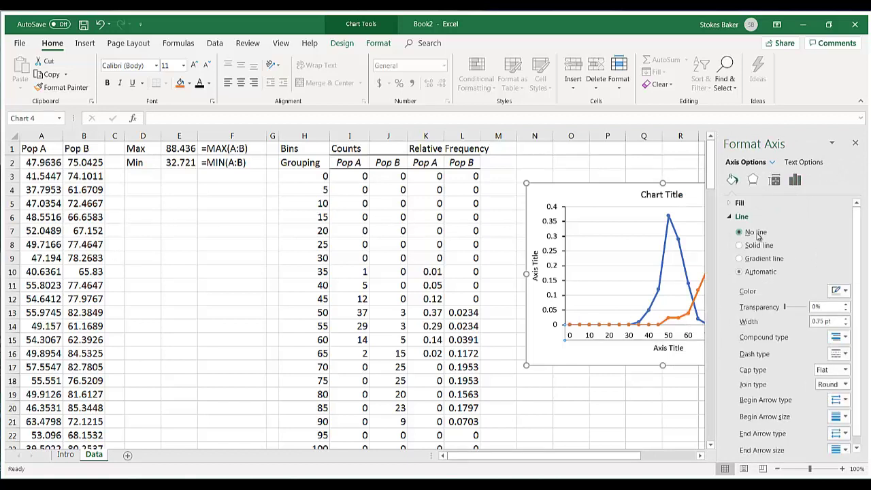
pyautogui.click(758, 245)
pyautogui.click(840, 292)
pyautogui.click(794, 318)
# Step: Set the horizontal axis tick marks to Cross for the major type and Outside for the minor type
pyautogui.click(795, 179)
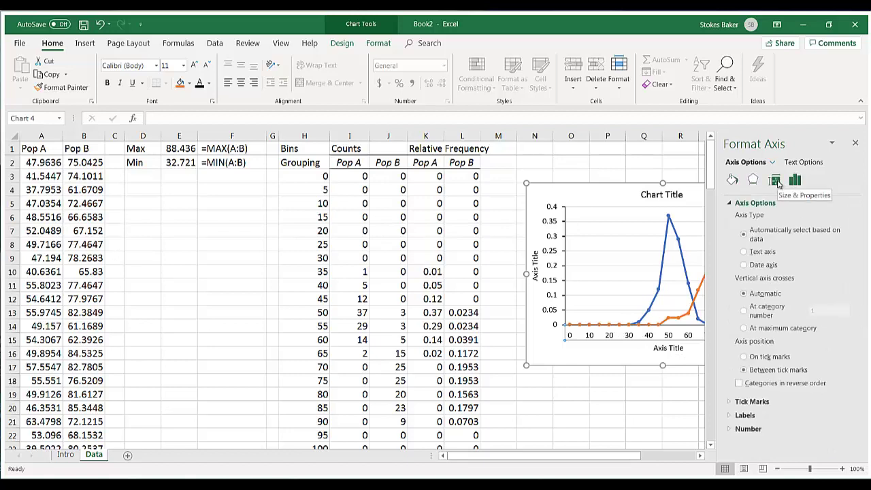
pyautogui.click(734, 179)
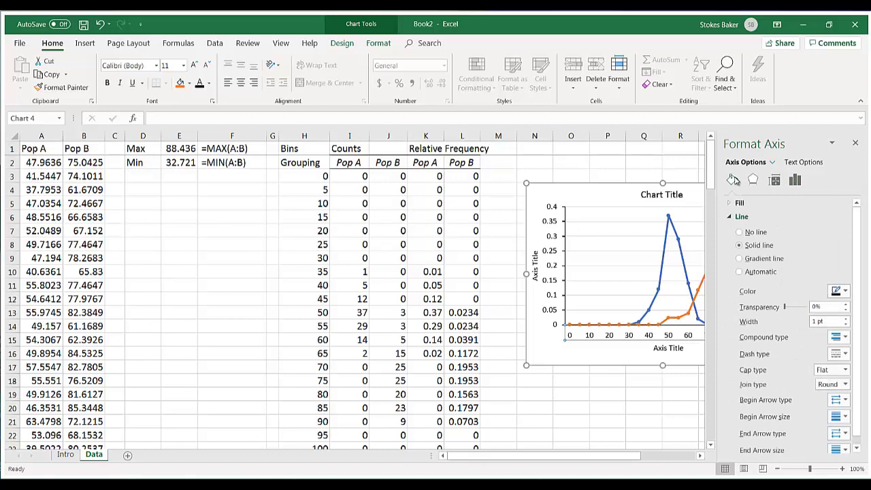
pyautogui.click(794, 181)
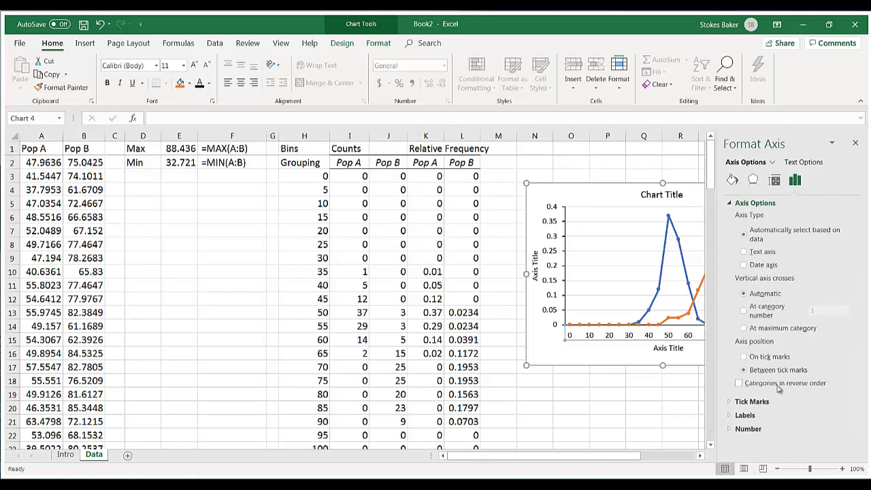
pyautogui.click(752, 402)
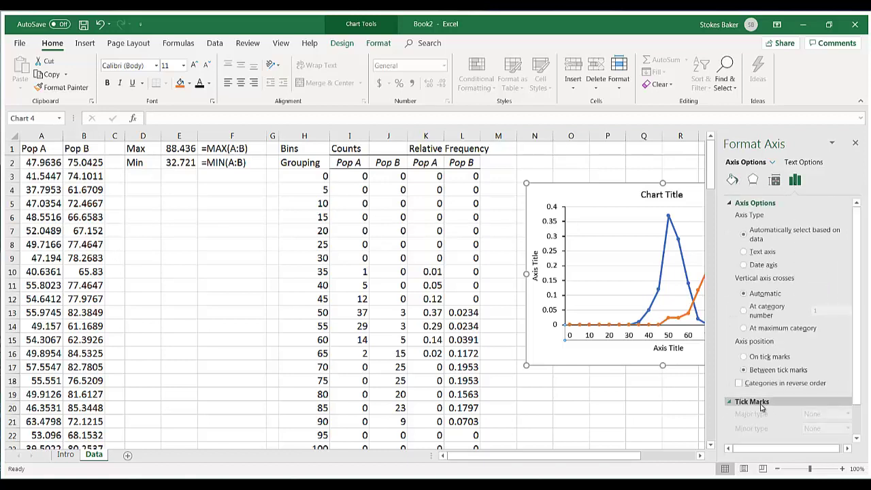
pyautogui.click(814, 428)
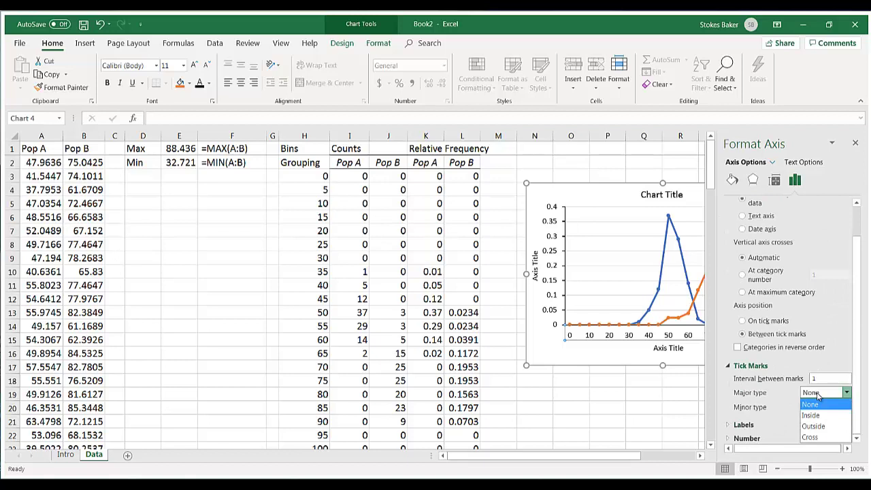
pyautogui.click(811, 437)
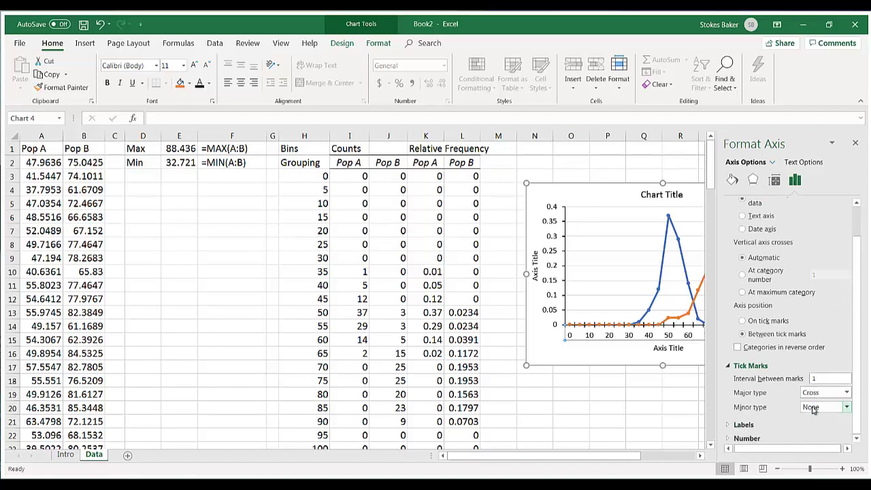
pyautogui.click(814, 408)
pyautogui.click(819, 442)
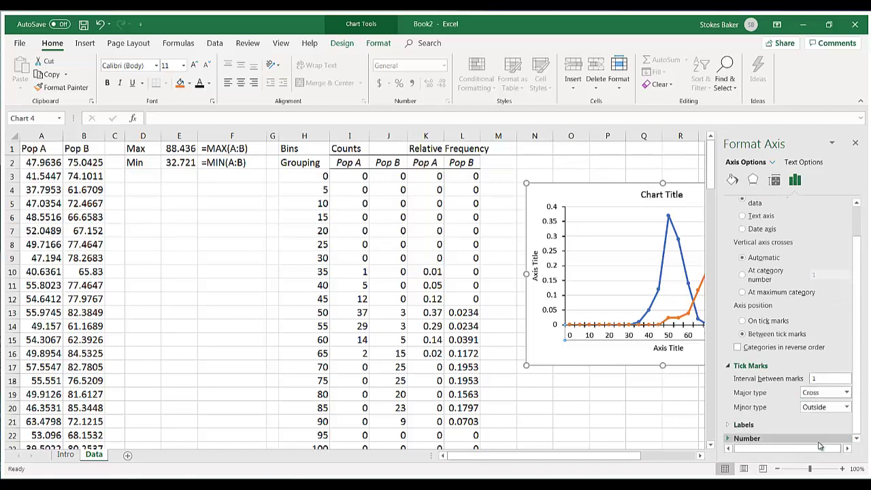
pyautogui.click(656, 405)
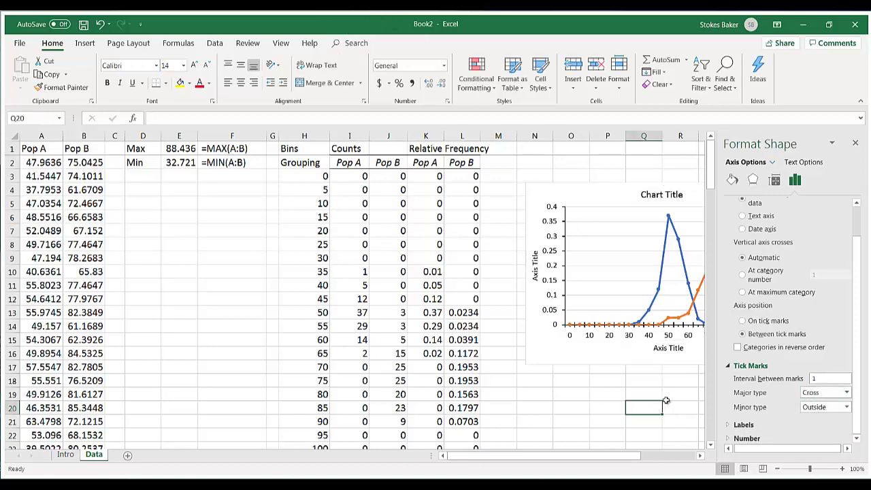
pyautogui.click(856, 143)
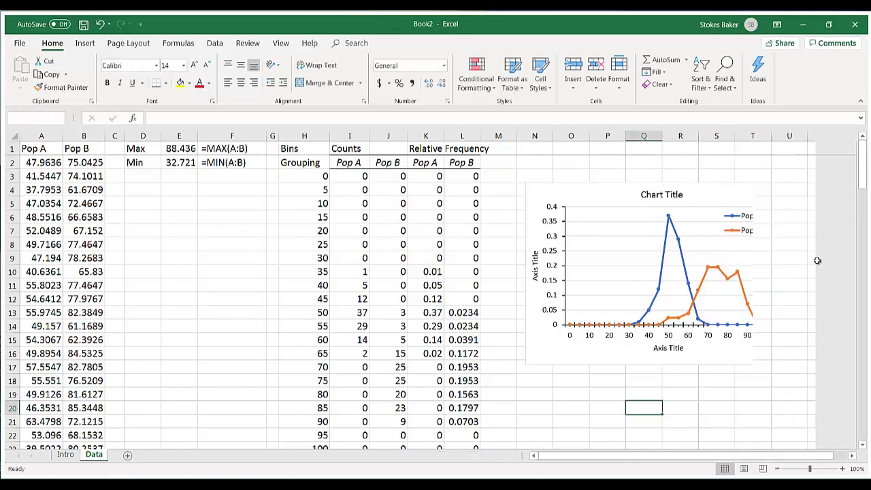
# Step: Replace the horizontal axis title text with "Value of X (units)"
pyautogui.click(657, 348)
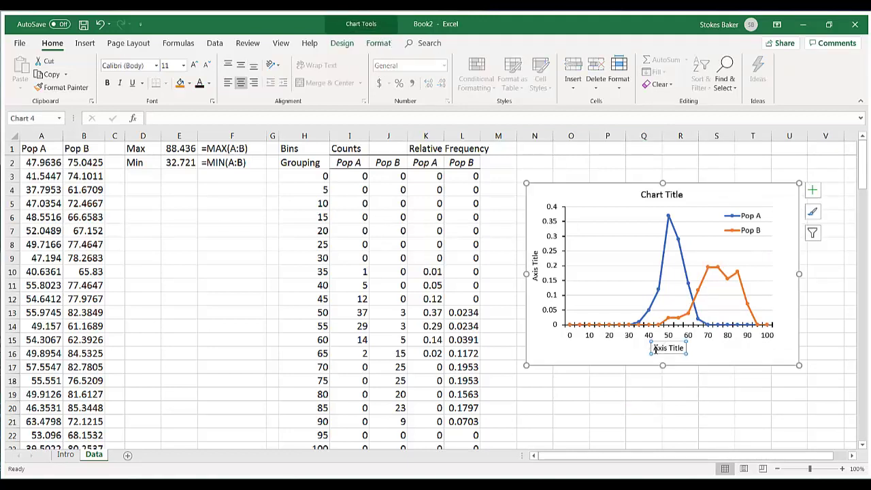
pyautogui.moveTo(656, 349); pyautogui.dragTo(686, 349)
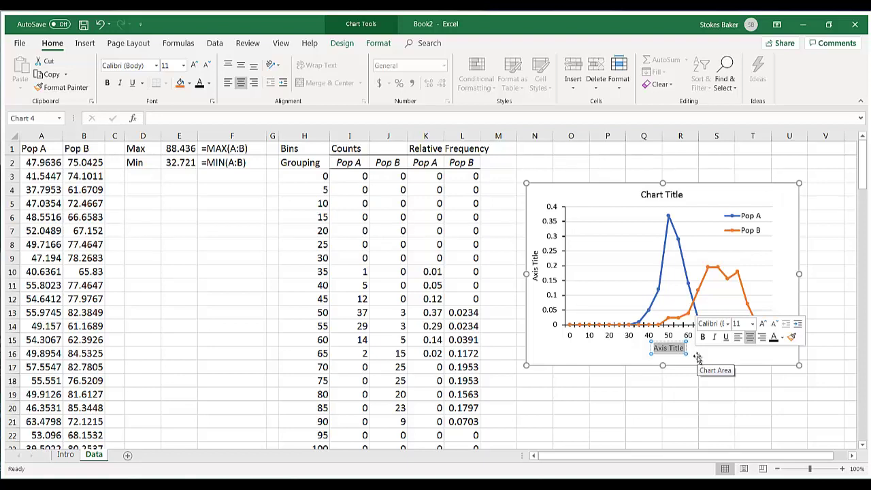
pyautogui.write('V')
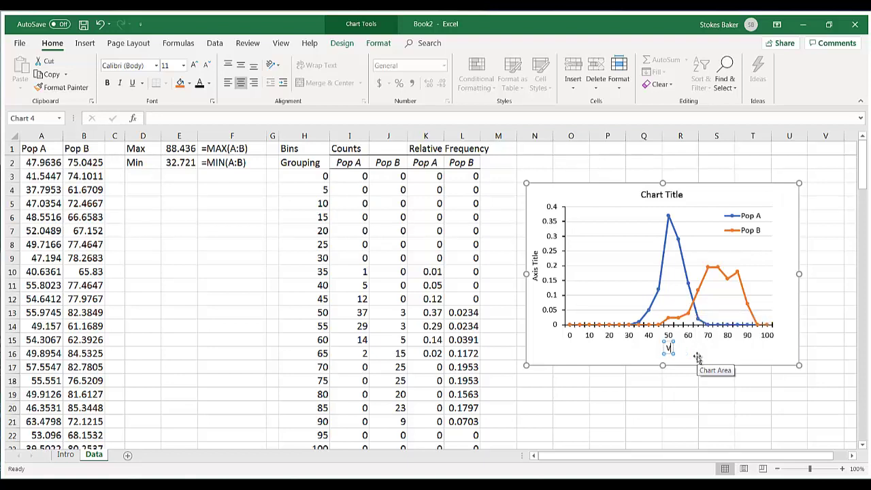
pyautogui.write('alue of X (')
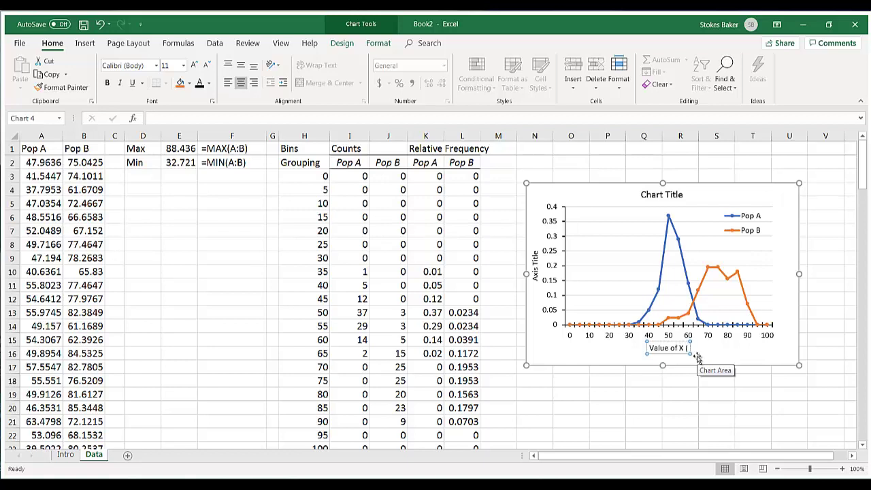
pyautogui.write('units')
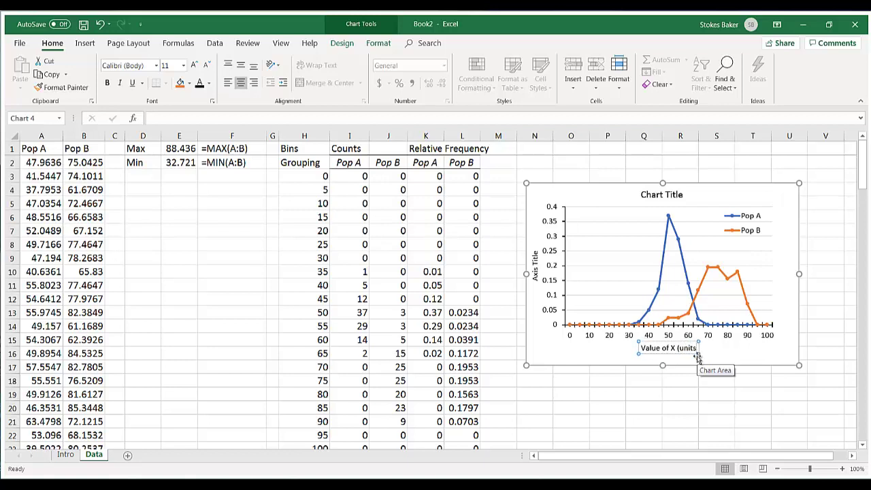
pyautogui.write(')')
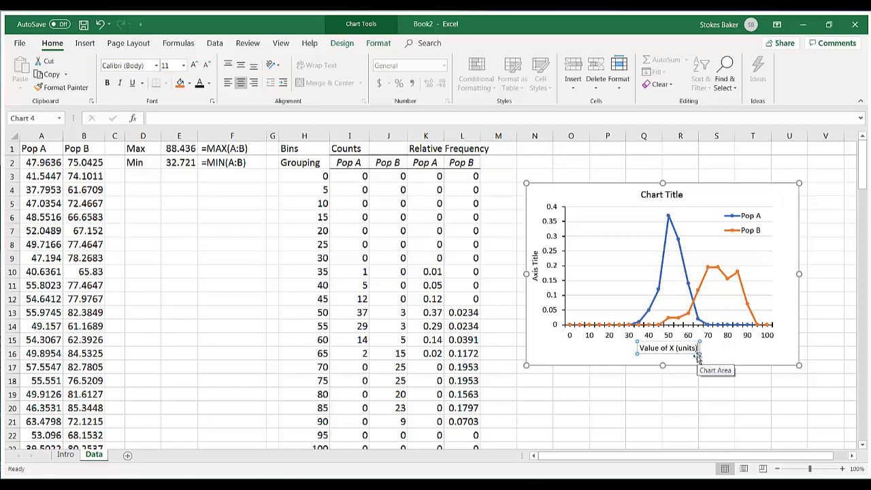
# Step: Replace the vertical axis title text with "Relative frequency" and deselect the chart
pyautogui.click(535, 268)
pyautogui.tripleClick(535, 266)
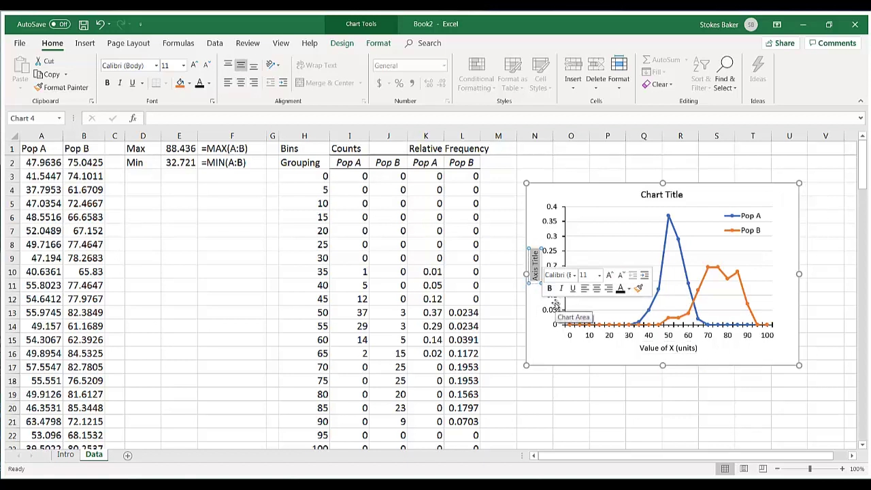
pyautogui.write('Relative frequency')
pyautogui.click(635, 404)
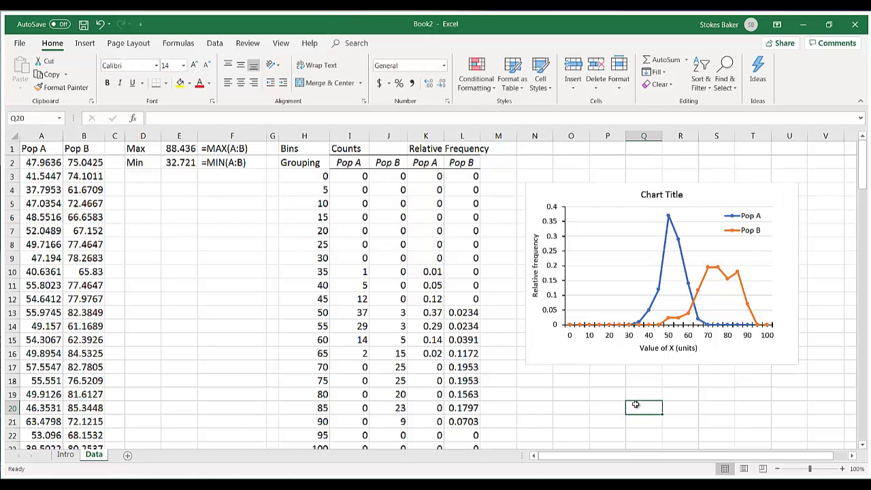